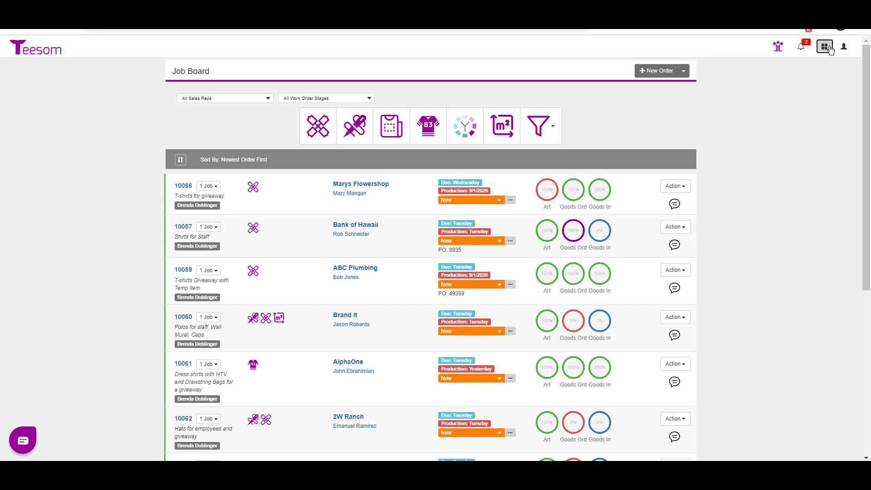
# - Start a new supplier record from the Suppliers page and enter Sprinters Ad Specs as the company name
pyautogui.click(825, 47)
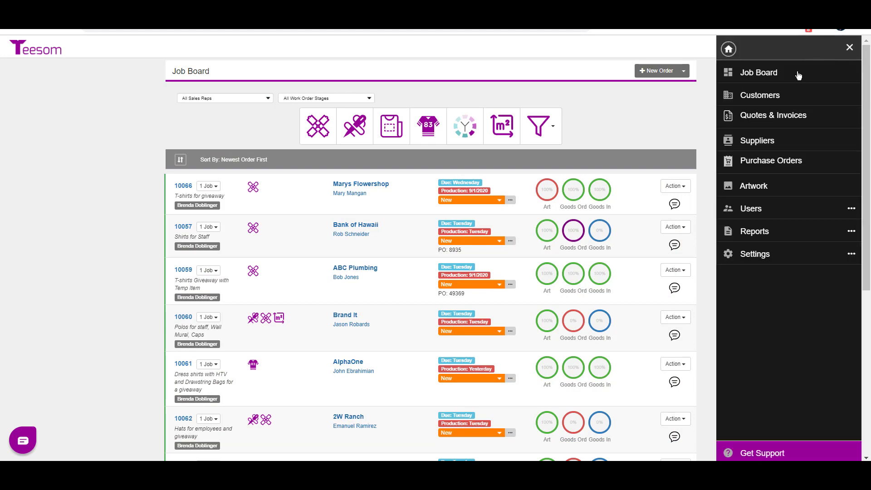
pyautogui.click(770, 141)
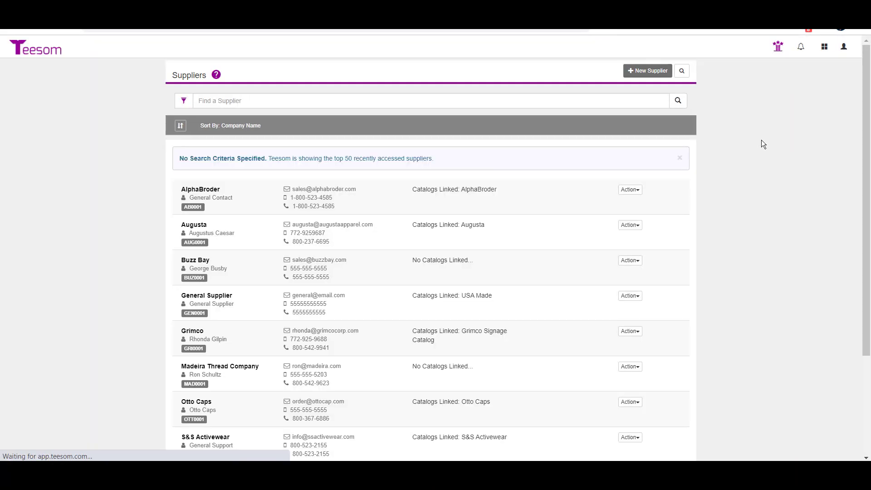
pyautogui.click(655, 72)
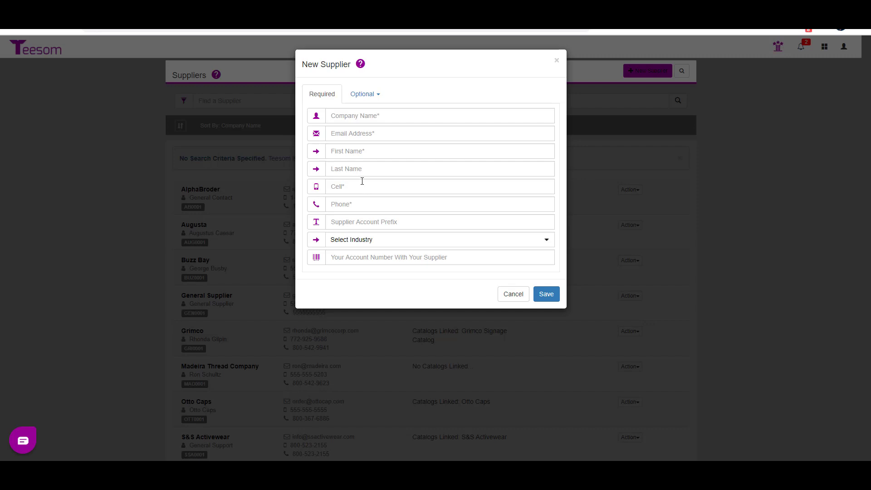
pyautogui.click(382, 113)
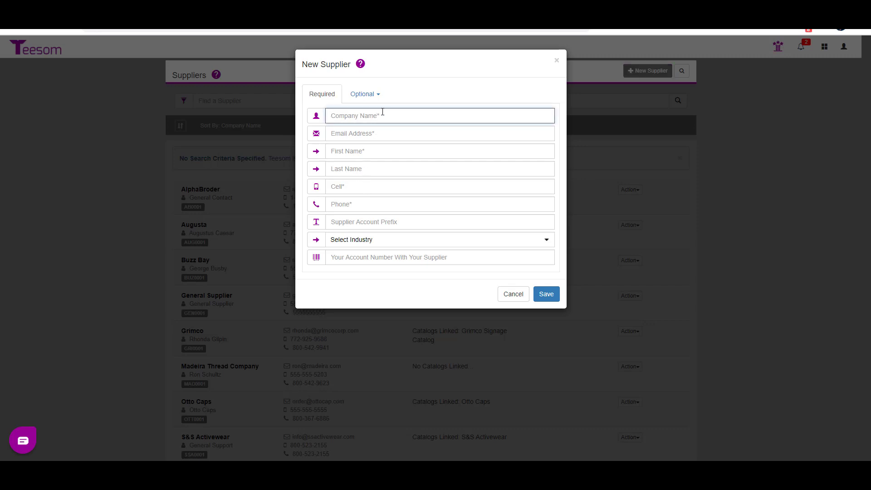
pyautogui.write('Sprinters Ad Specs')
pyautogui.press('Tab')
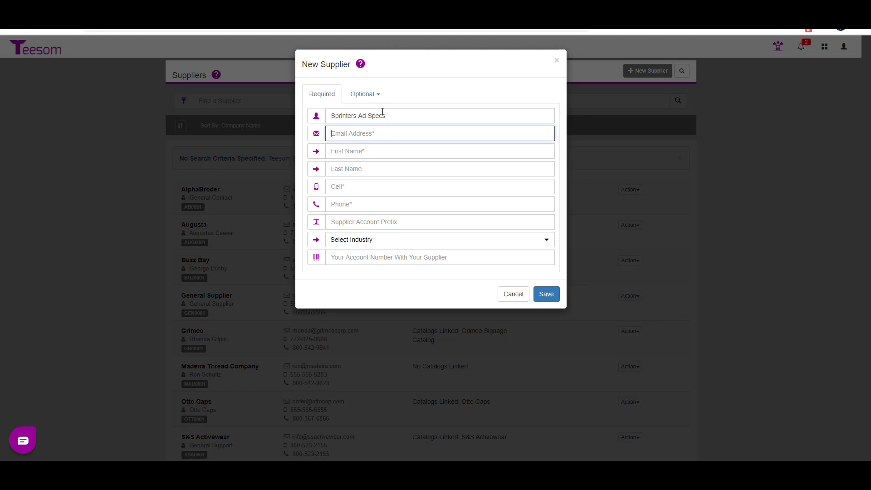
# - Fill in the supplier contact's email address, first name and last name
pyautogui.press('Tab')
pyautogui.press('Tab')
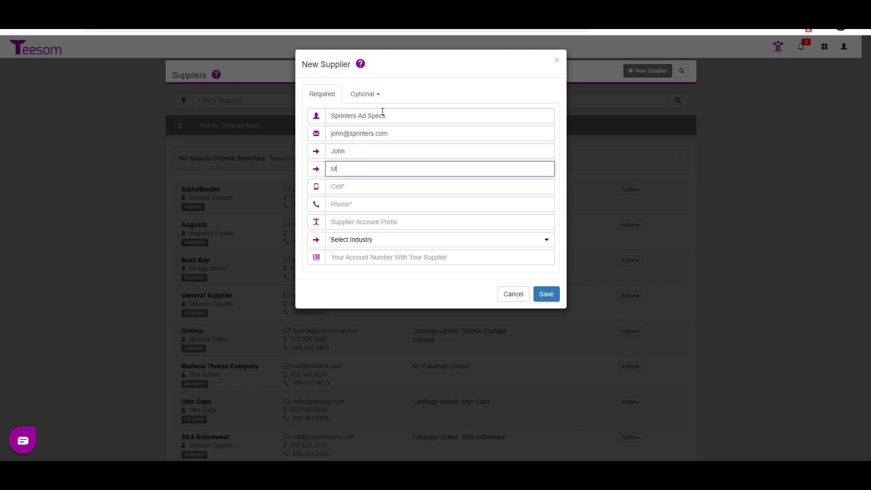
pyautogui.press('Tab')
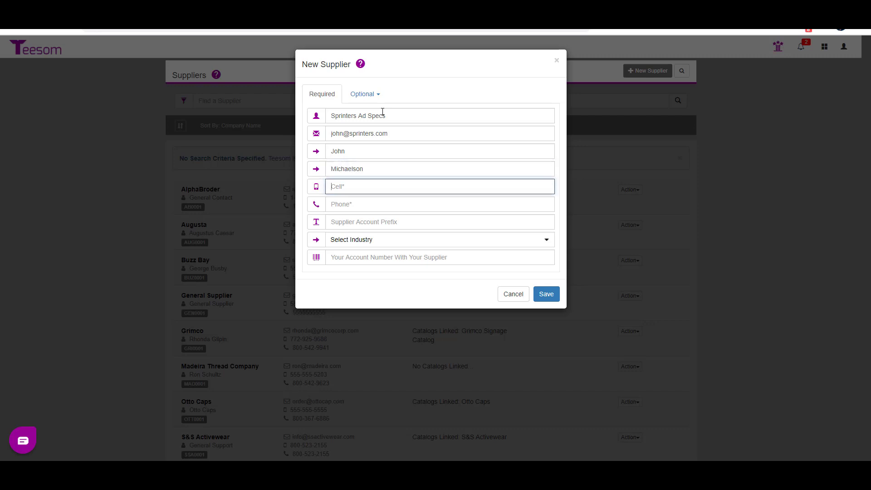
# - Enter the supplier's cell and phone numbers
pyautogui.write('555-555-5555')
pyautogui.press('Tab')
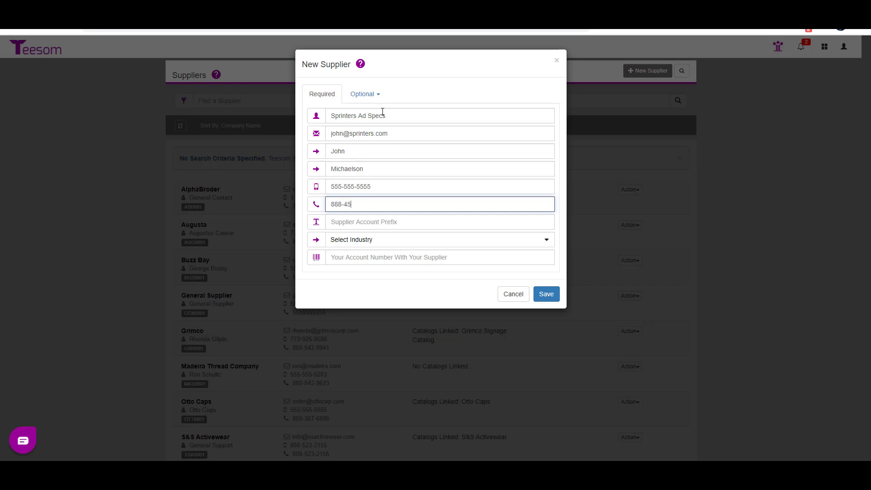
# - Set the supplier account prefix to SPR and the industry to Other, and enter the account number with the supplier
pyautogui.click(377, 224)
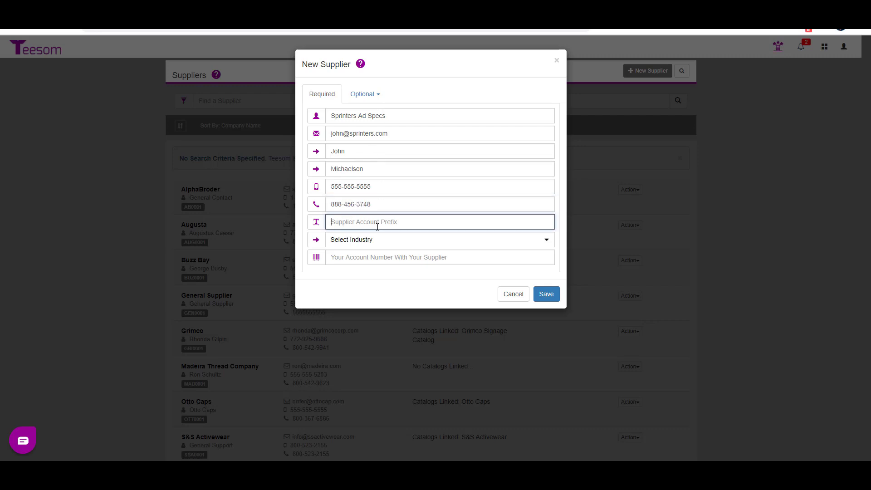
pyautogui.write('SPR')
pyautogui.click(374, 241)
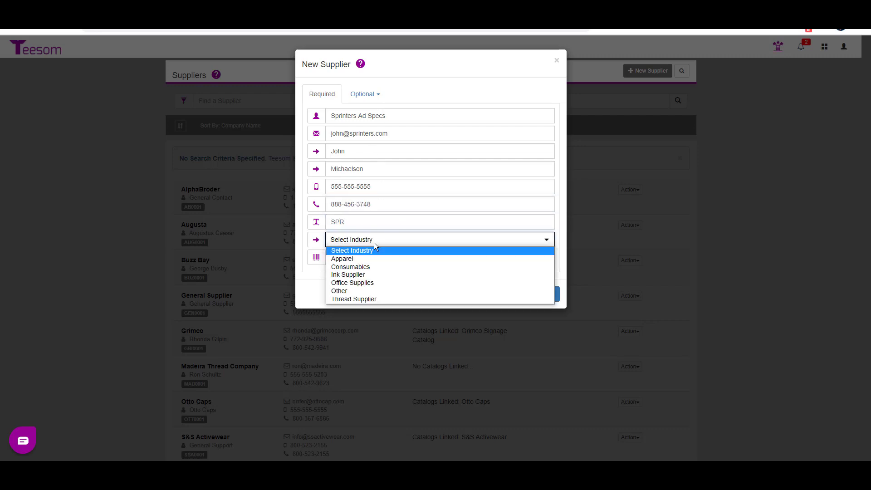
pyautogui.click(368, 292)
pyautogui.click(358, 260)
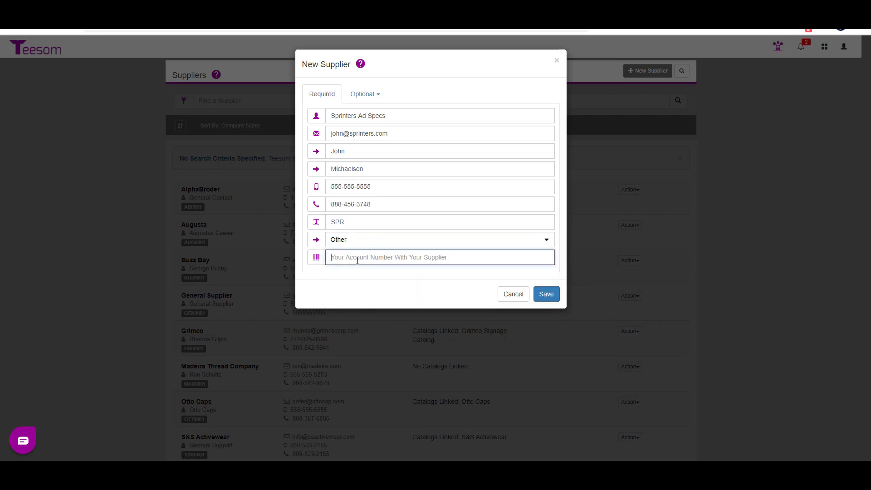
pyautogui.write('123456')
# - Look through the new supplier's optional mailing address and ship-to address sections
pyautogui.click(361, 96)
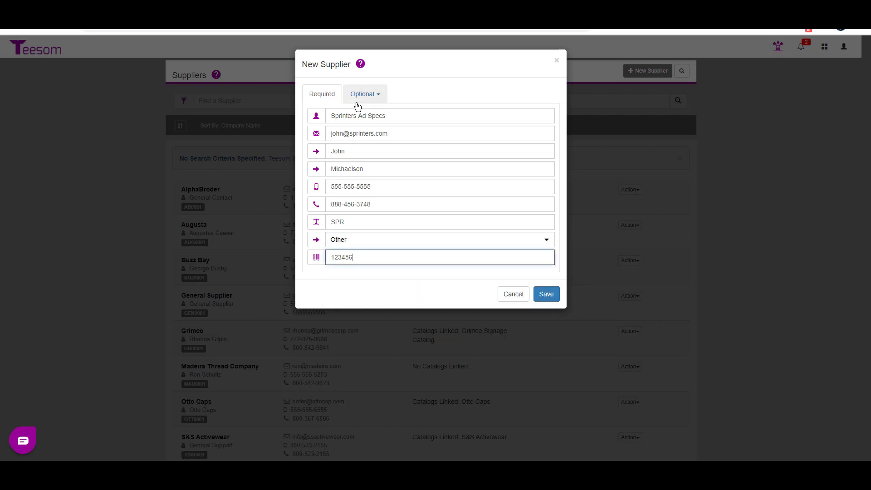
pyautogui.click(361, 110)
pyautogui.click(359, 131)
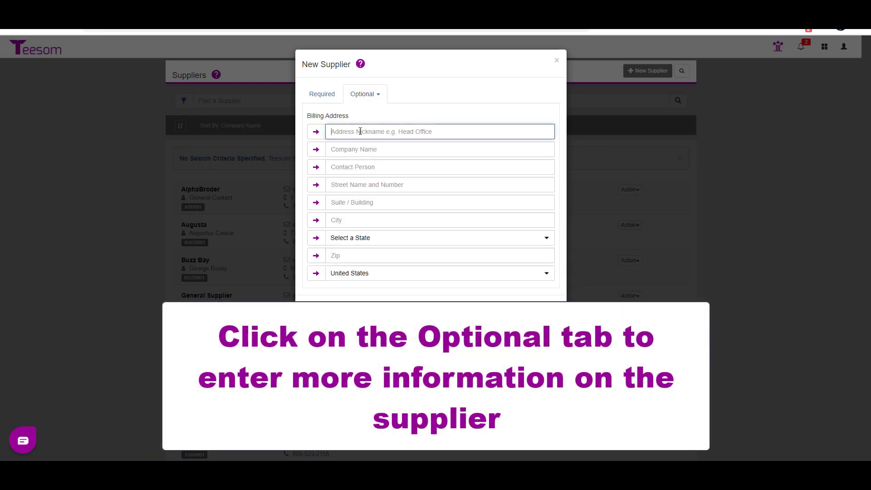
pyautogui.click(363, 93)
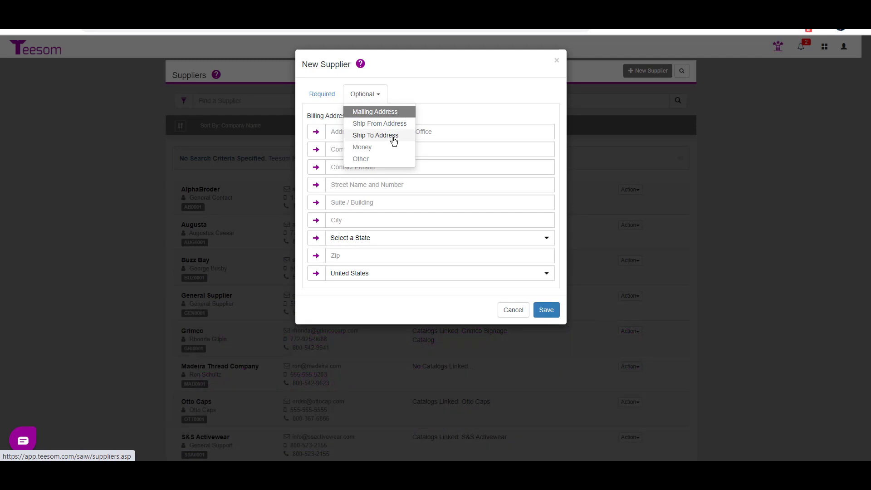
pyautogui.click(390, 136)
# - Set the supplier's payment terms to Due on Receipt and the tax to TXE - Exempt (0.00)
pyautogui.click(378, 94)
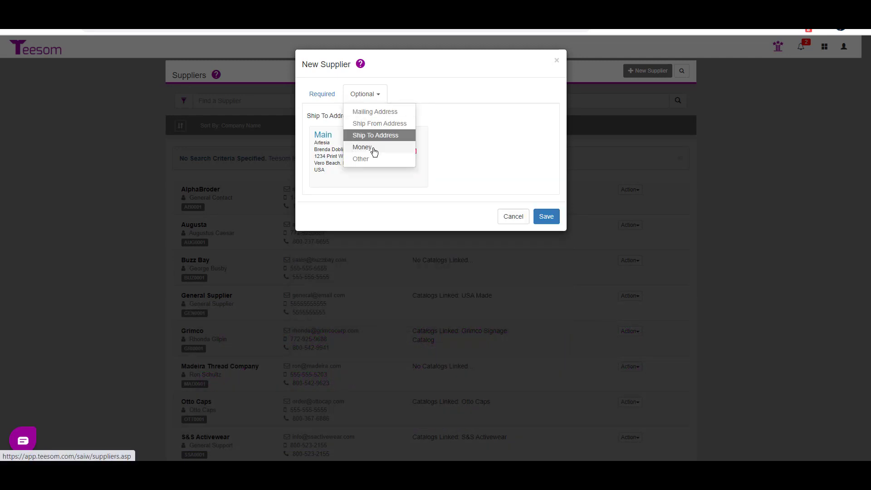
pyautogui.click(373, 150)
pyautogui.click(371, 117)
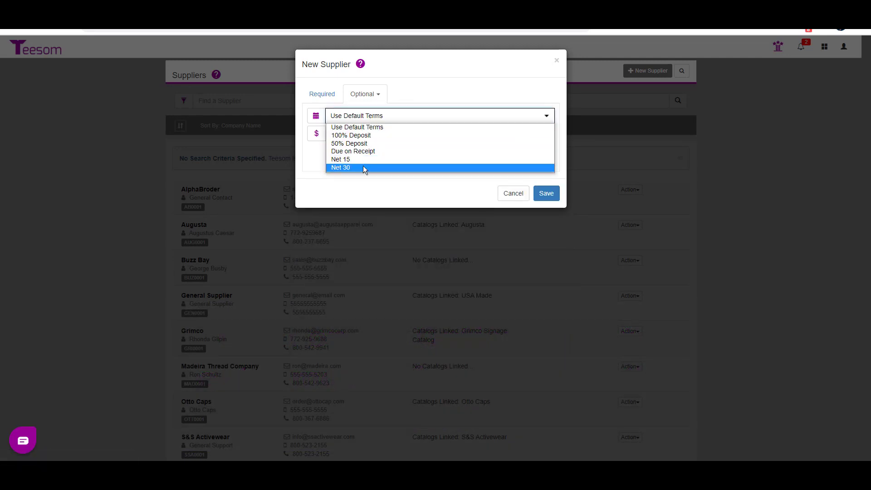
pyautogui.click(367, 151)
pyautogui.click(365, 134)
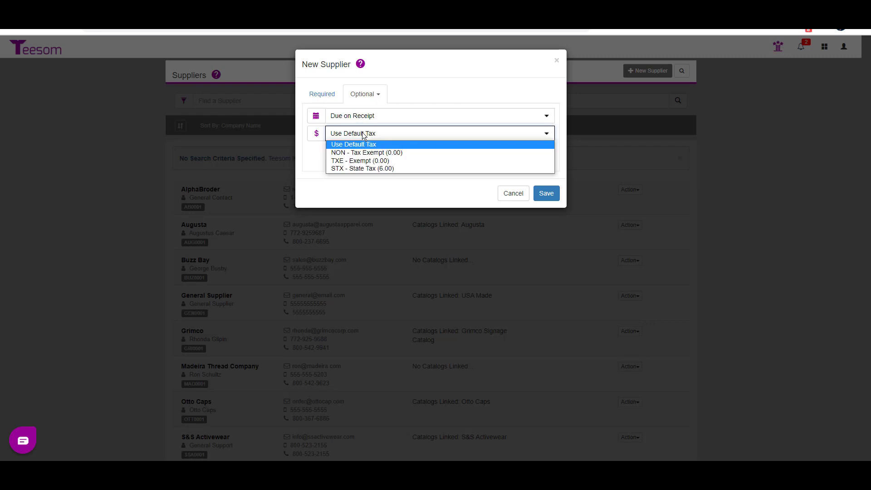
pyautogui.click(357, 162)
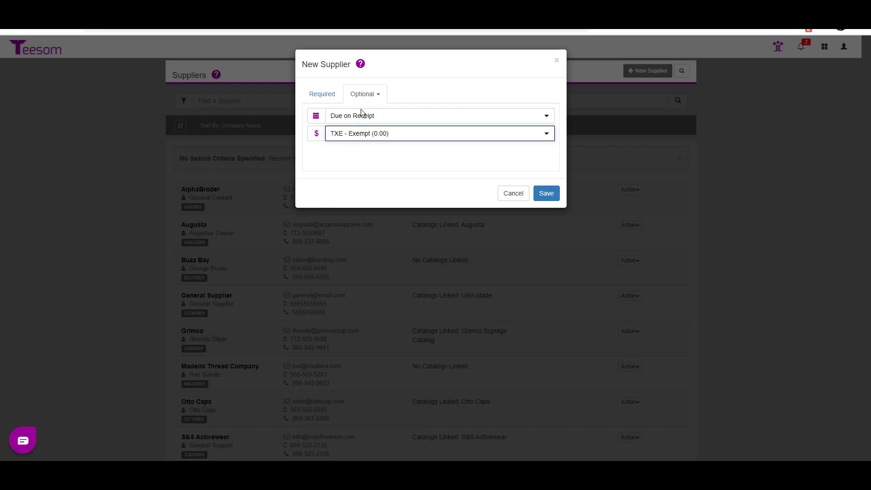
# - Assign the supplier to the No Free Shipping group with UPS as the shipping method, and save the record
pyautogui.click(365, 94)
pyautogui.click(362, 157)
pyautogui.click(363, 116)
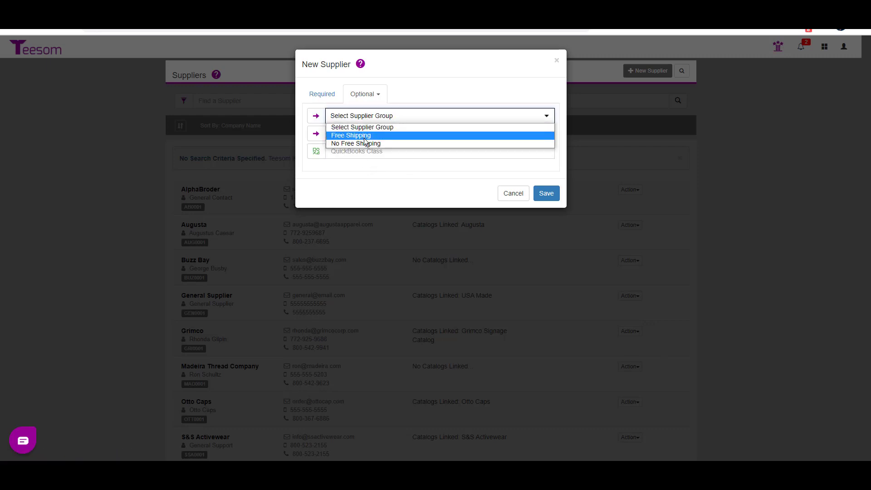
pyautogui.click(358, 143)
pyautogui.click(362, 134)
pyautogui.click(359, 176)
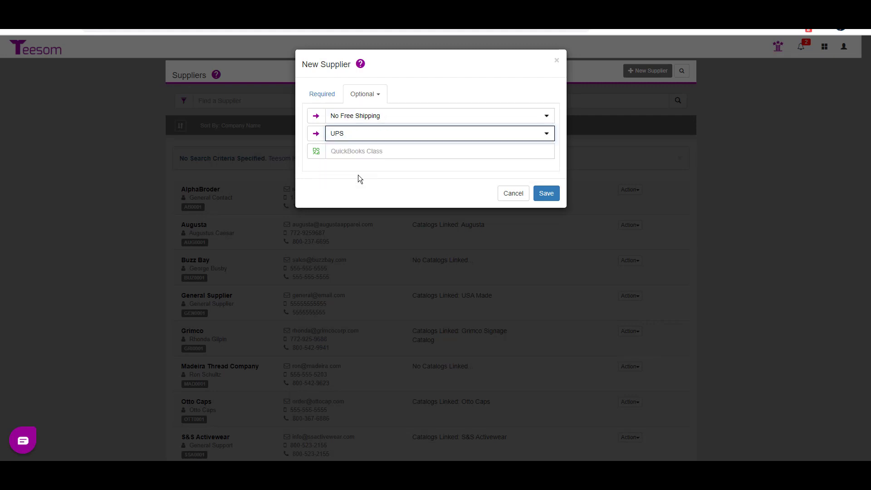
pyautogui.click(546, 194)
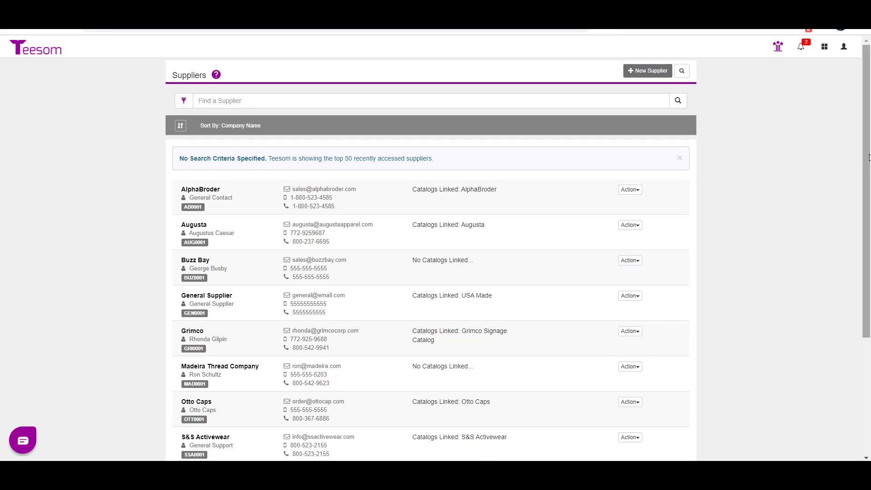
pyautogui.moveTo(869, 155); pyautogui.dragTo(868, 282)
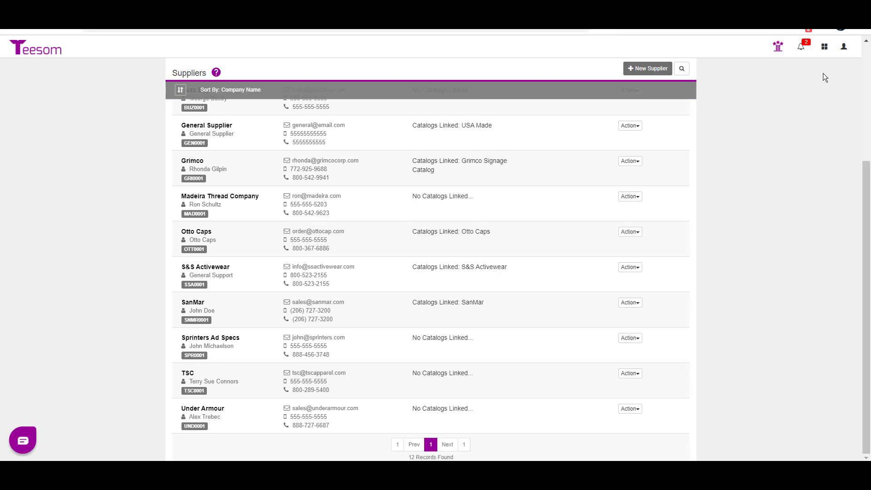
# - Start a new catalog in My Catalogs with the description Sprinters Catalog
pyautogui.click(824, 47)
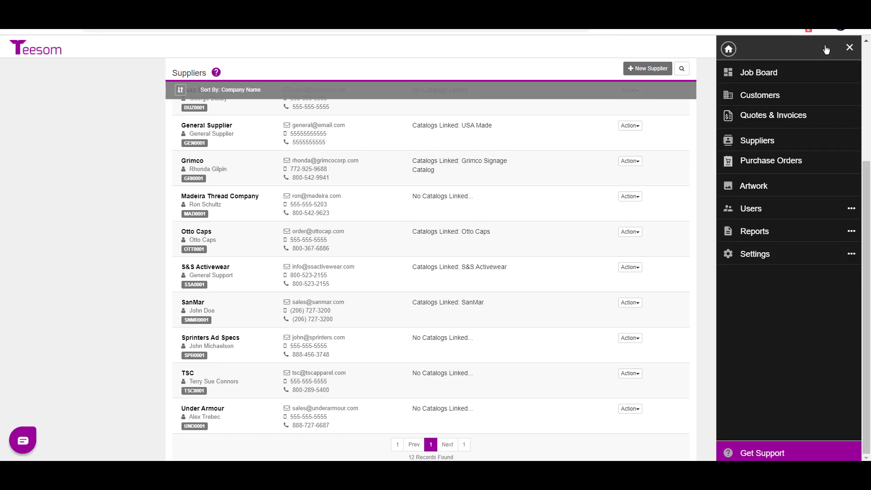
pyautogui.click(776, 255)
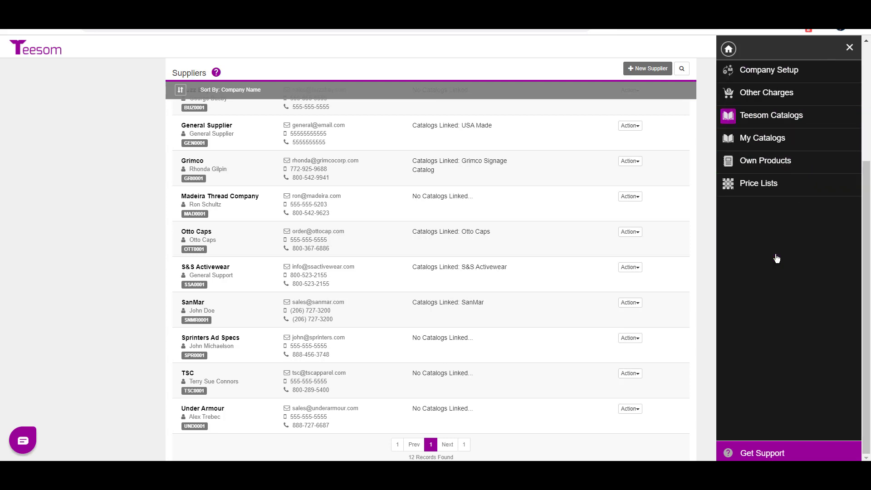
pyautogui.click(775, 143)
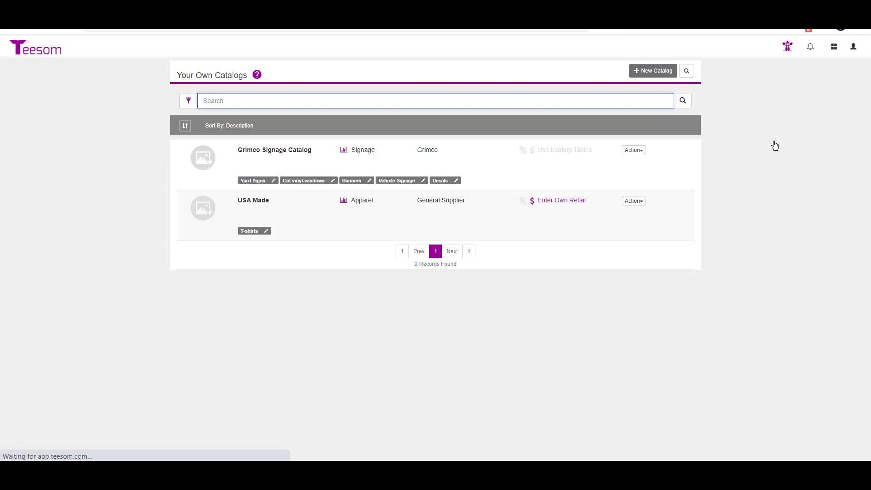
pyautogui.click(648, 73)
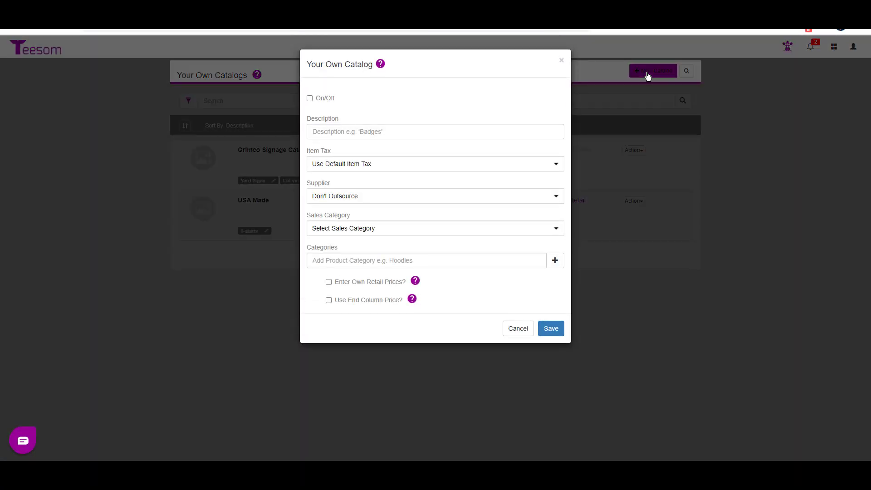
pyautogui.click(366, 131)
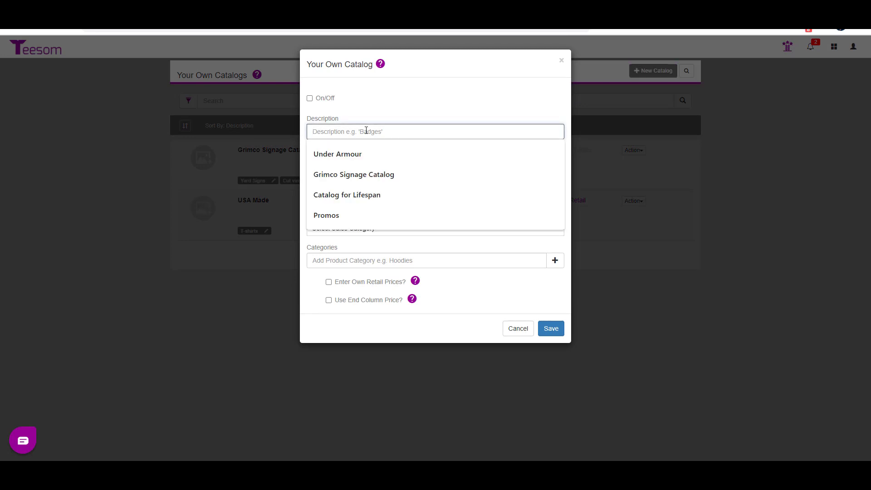
pyautogui.write('Spri')
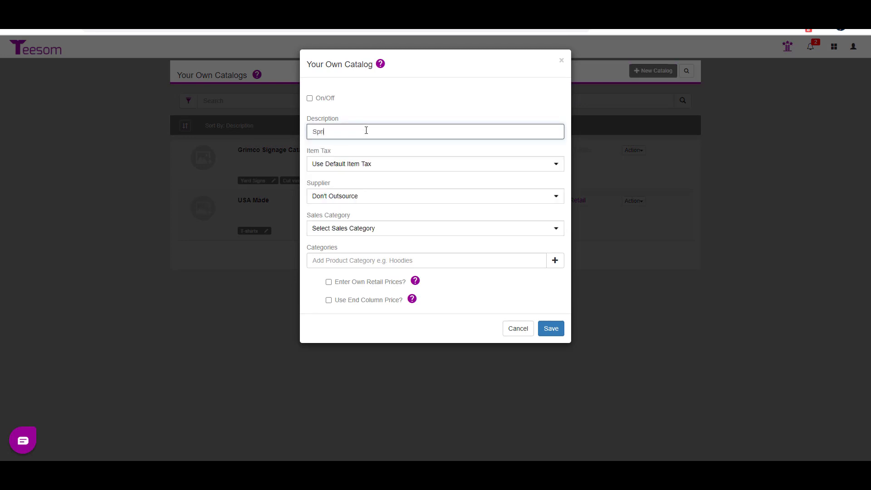
pyautogui.write('nters Catalog')
# - Set the catalog's item tax to NON - Non Taxable Item and its supplier to Sprinters Ad Specs
pyautogui.click(352, 164)
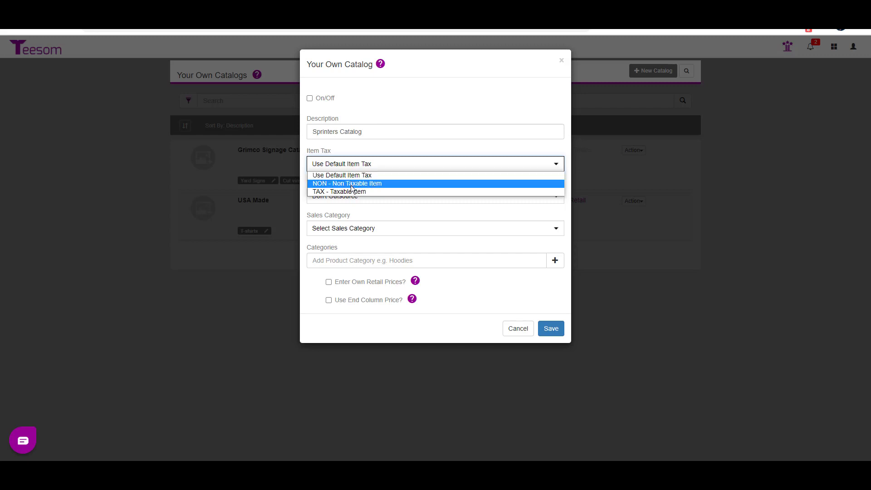
pyautogui.click(351, 184)
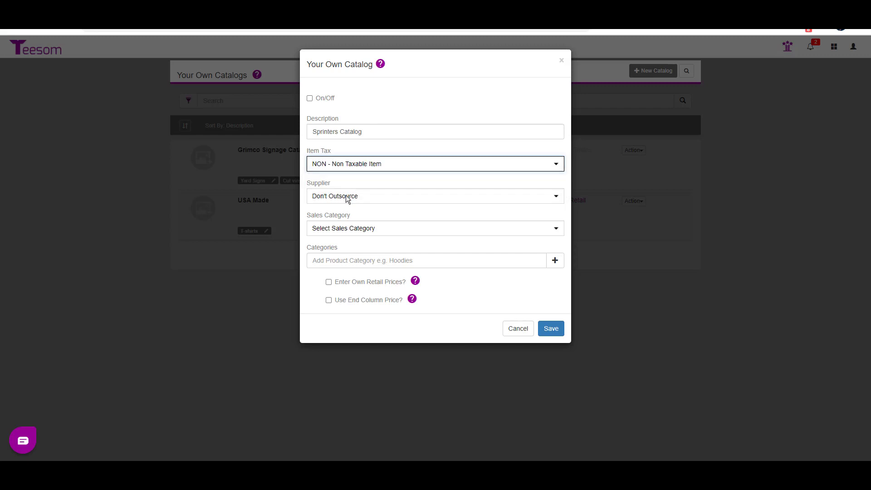
pyautogui.click(345, 196)
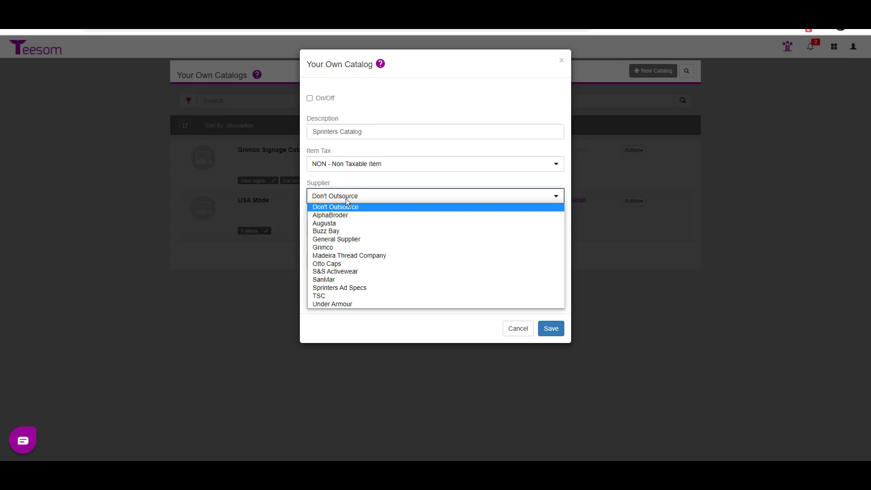
pyautogui.click(344, 288)
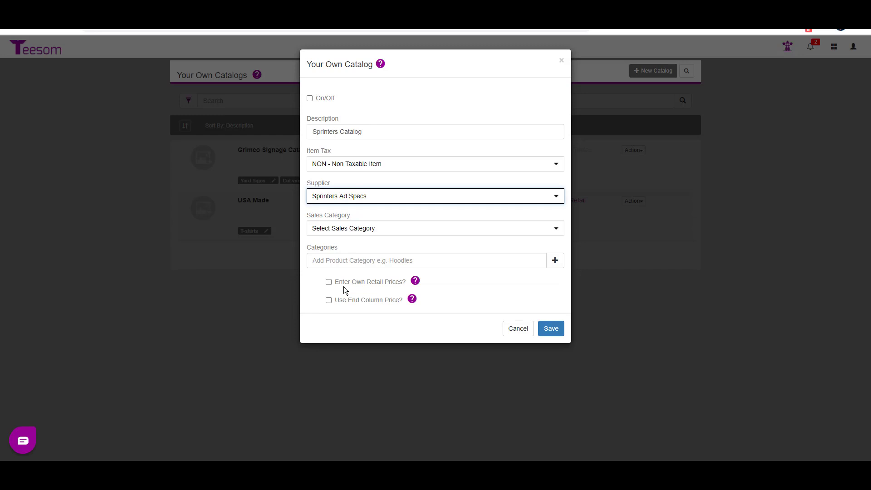
# - Set the catalog's sales category to Promotional Items and add Masks as its first product category
pyautogui.click(355, 231)
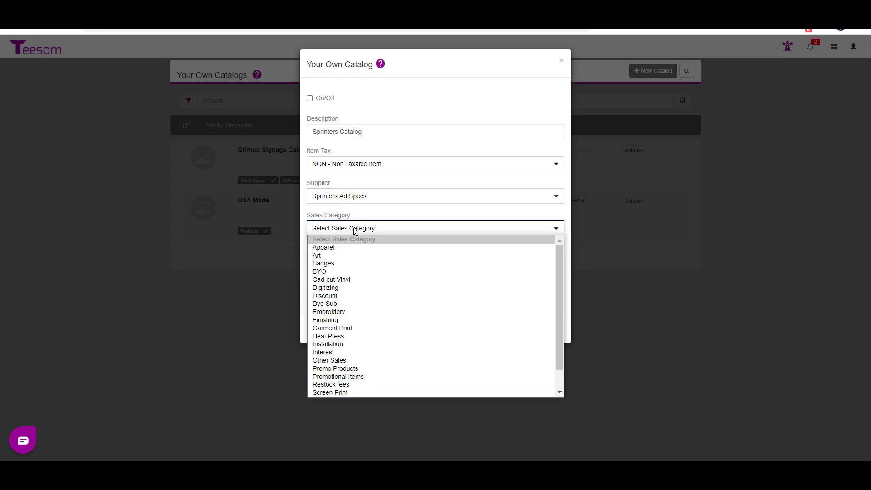
pyautogui.click(363, 378)
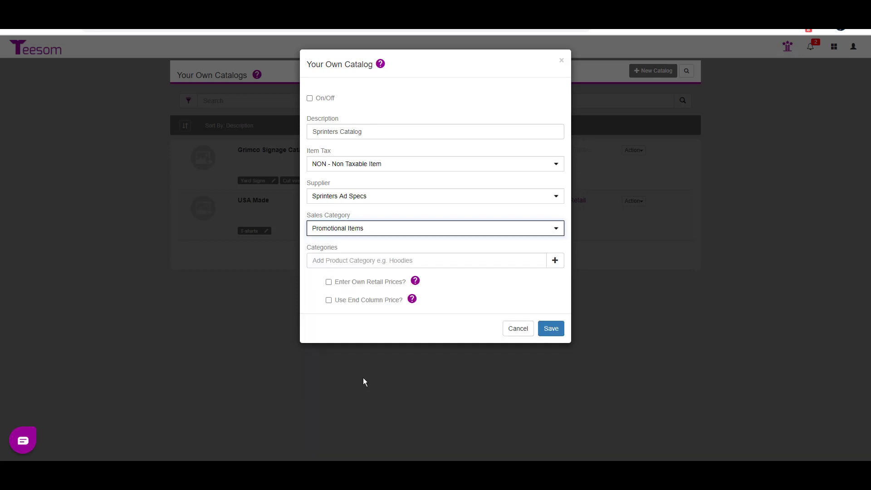
pyautogui.click(321, 257)
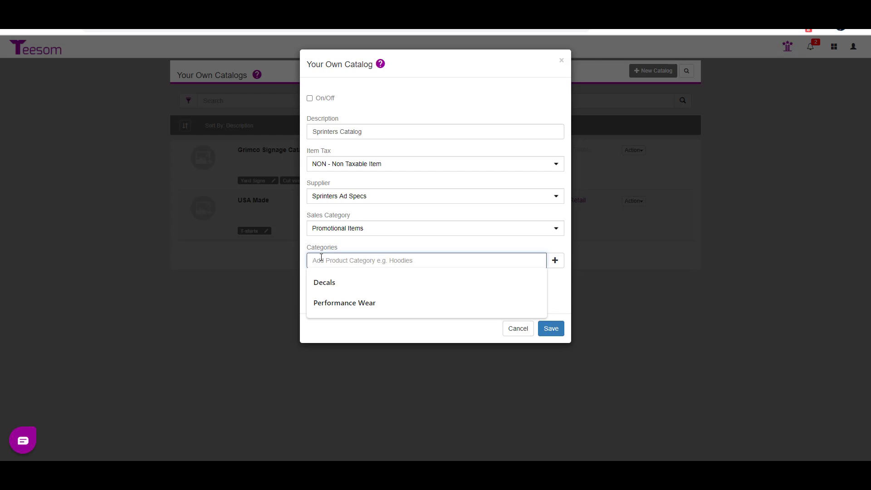
pyautogui.write('Mask')
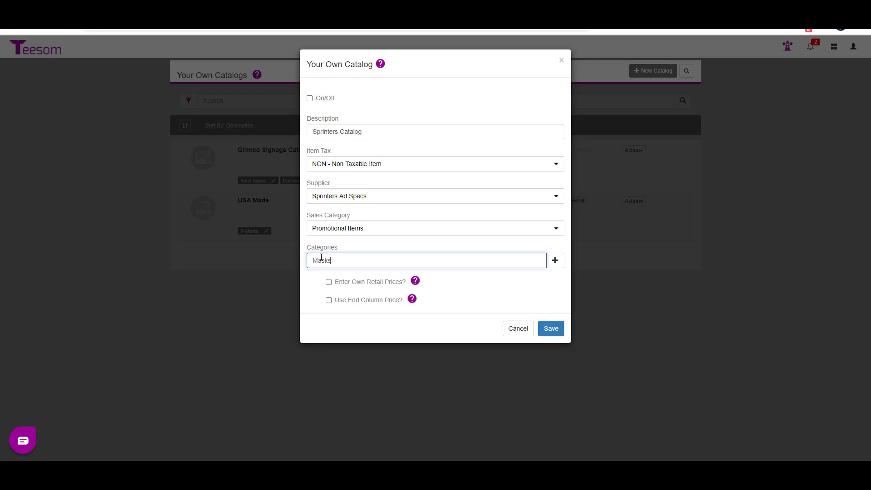
pyautogui.write('s')
pyautogui.click(554, 260)
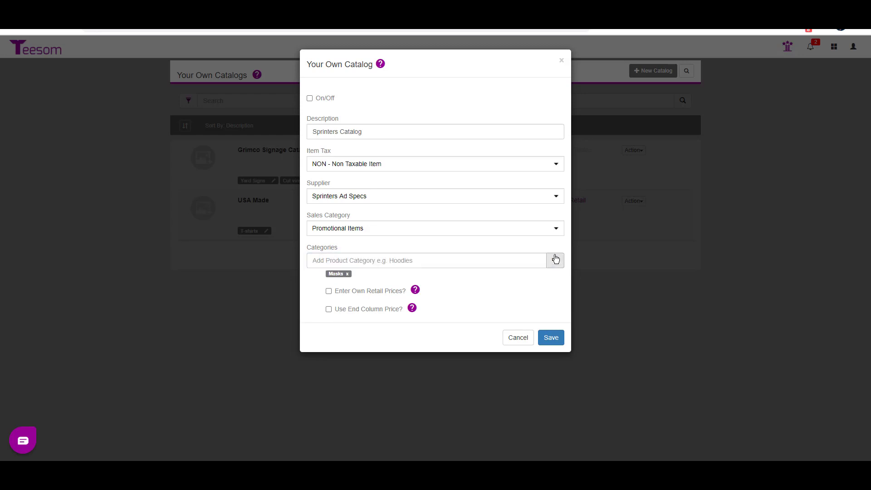
# - Add Hand Sanitizers and Gaiters to the catalog's product categories
pyautogui.click(405, 261)
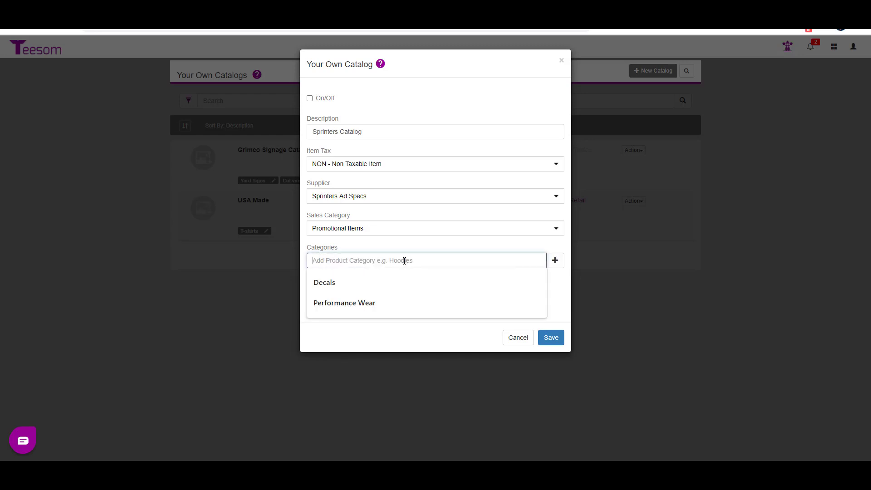
pyautogui.write('Han')
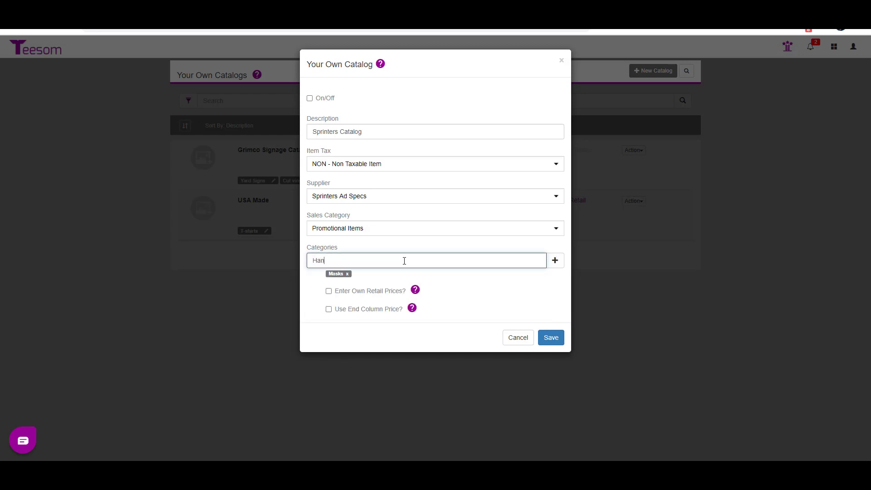
pyautogui.write('d Sanitizers')
pyautogui.click(555, 260)
pyautogui.click(432, 258)
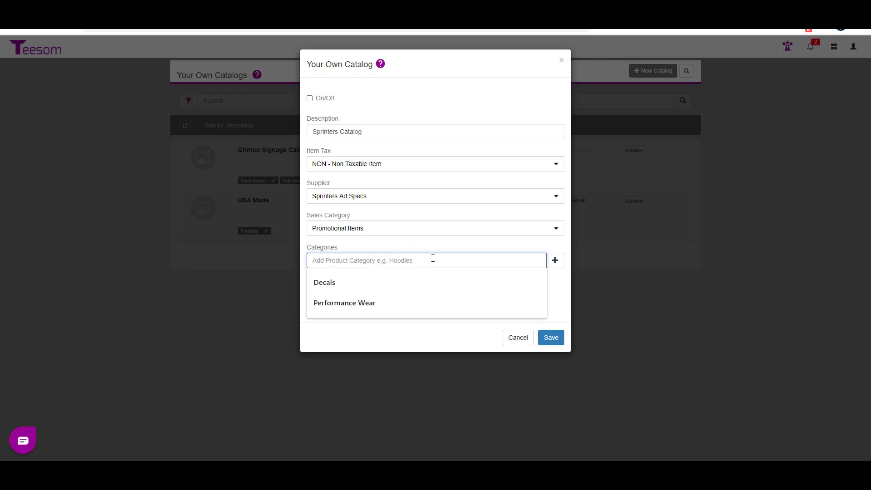
pyautogui.write('Gaiters')
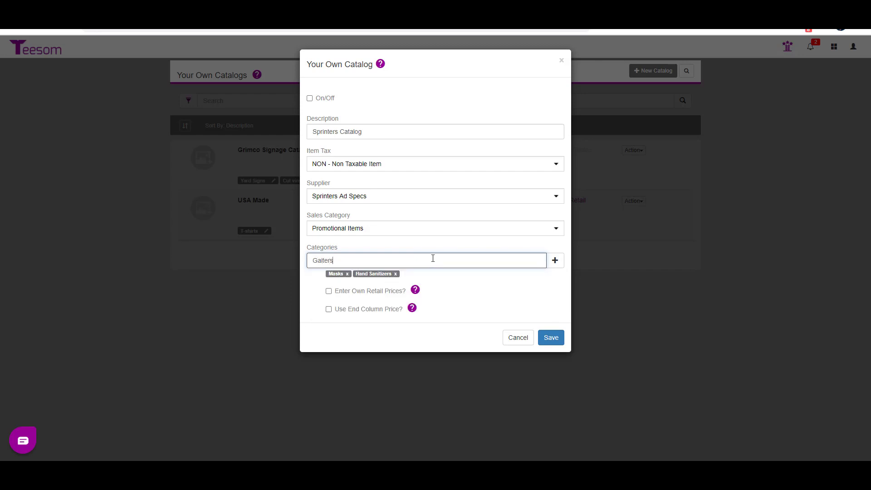
pyautogui.click(556, 262)
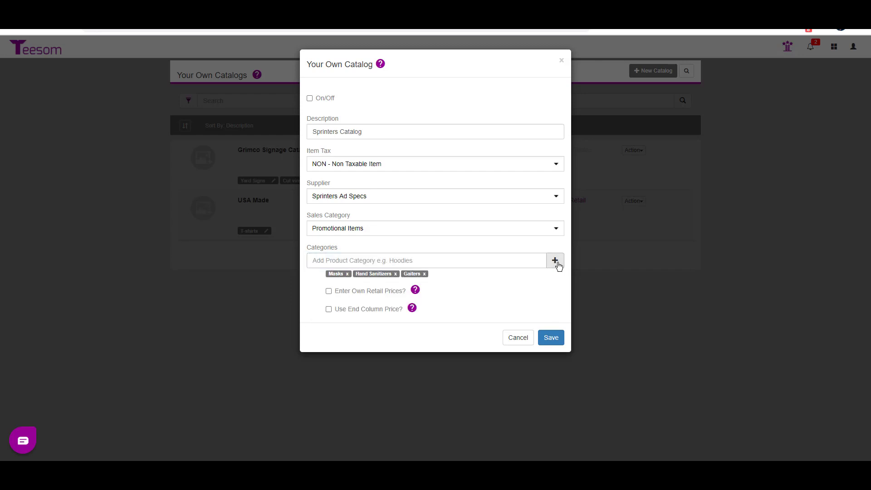
# - Enable entering own retail prices, switch the catalog on, and save it
pyautogui.click(329, 291)
pyautogui.click(309, 99)
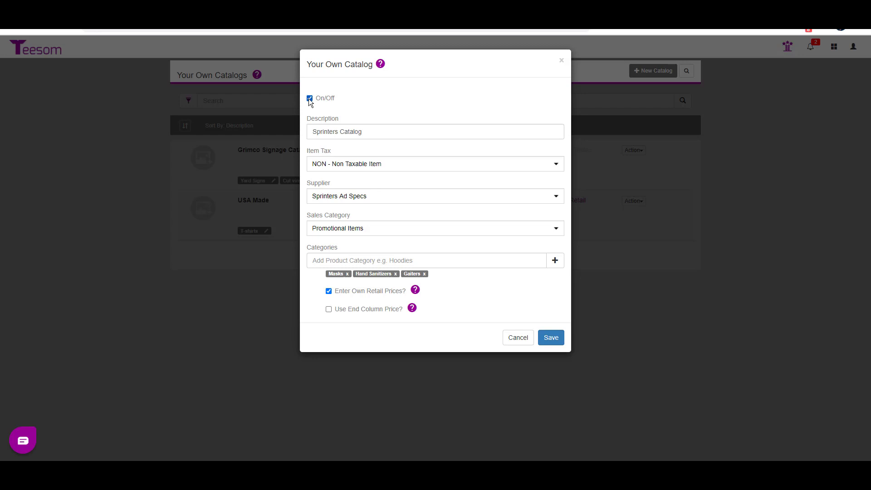
pyautogui.click(552, 340)
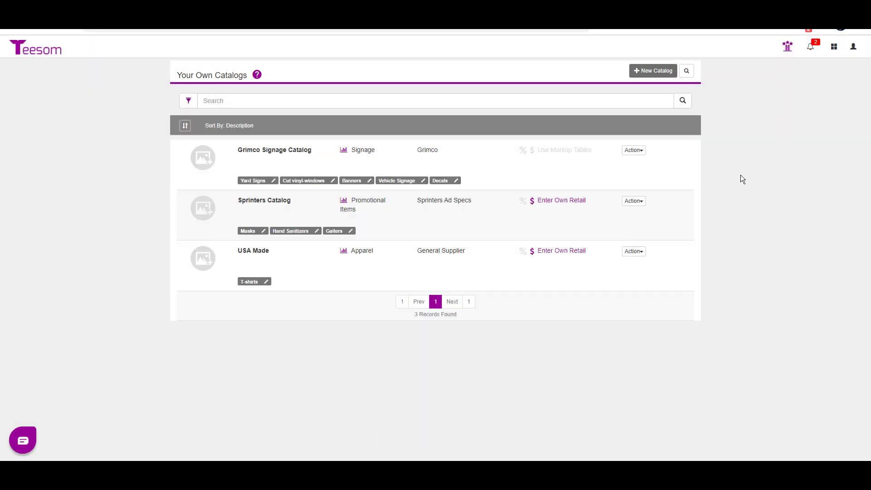
# - Start a new product in Own Products and assign it to Sprinters Catalog
pyautogui.click(833, 46)
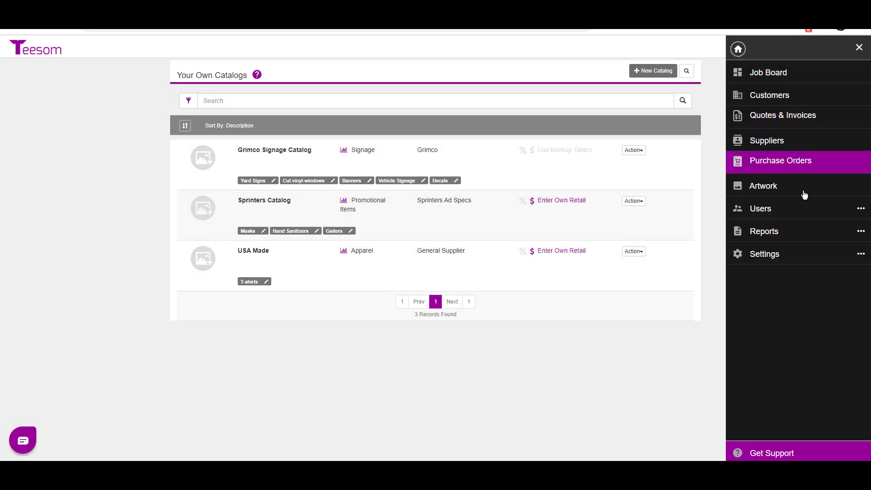
pyautogui.click(794, 254)
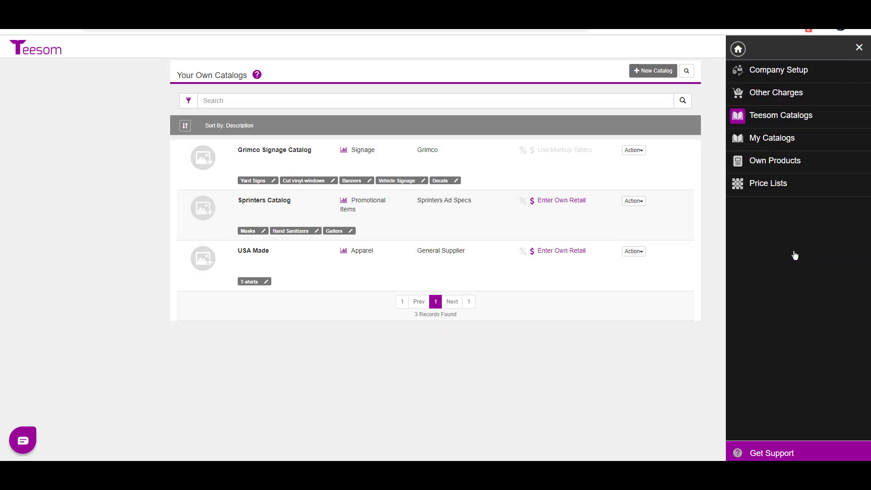
pyautogui.click(797, 165)
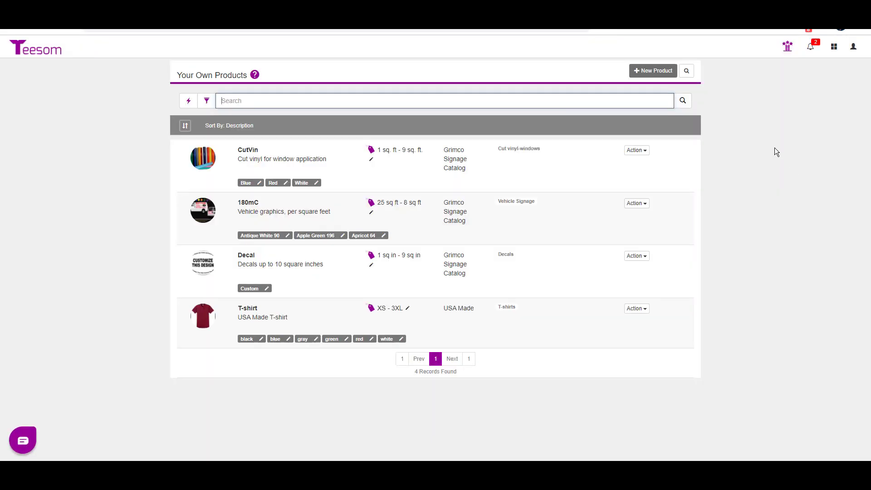
pyautogui.click(642, 71)
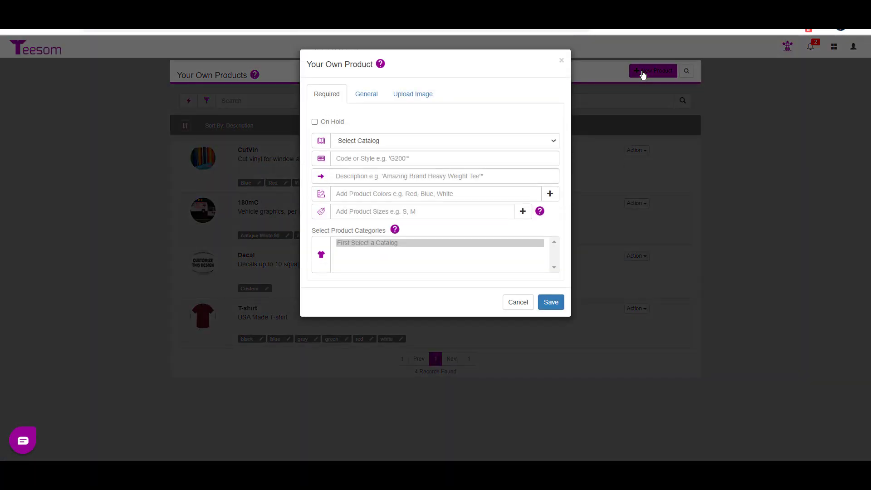
pyautogui.click(376, 142)
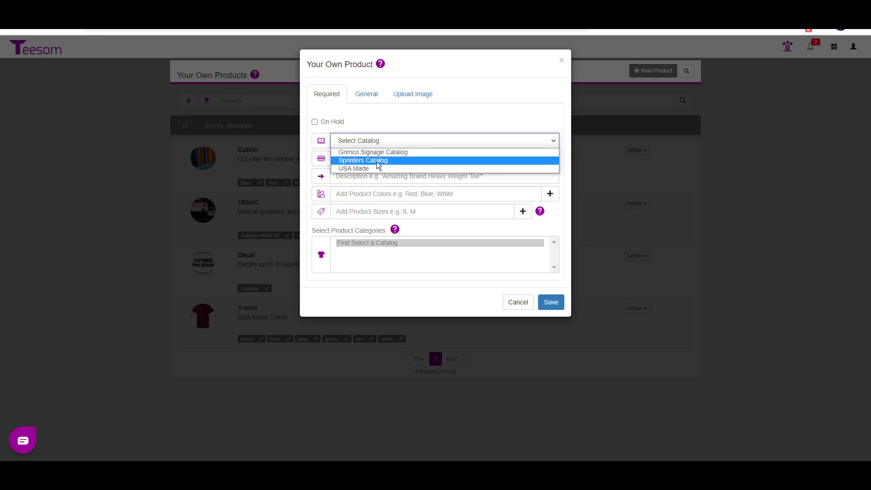
pyautogui.click(378, 161)
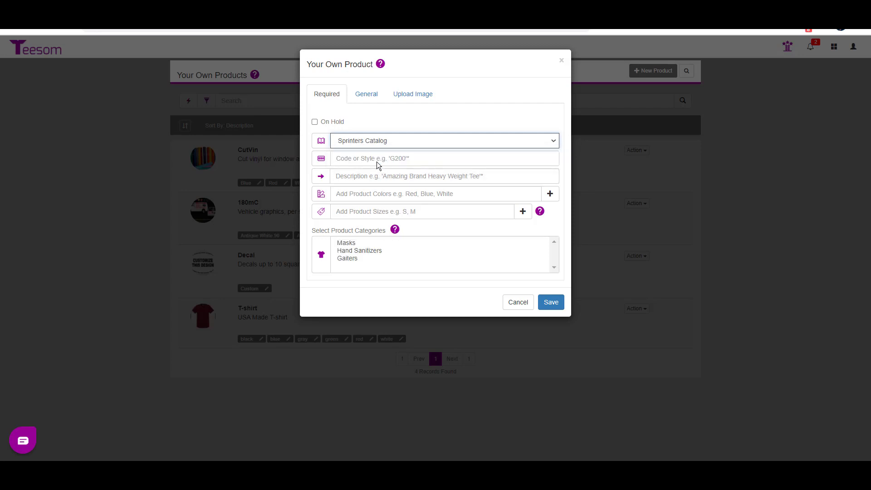
# - Give the product the code CV2820 and the description Customized Face Mask
pyautogui.click(377, 159)
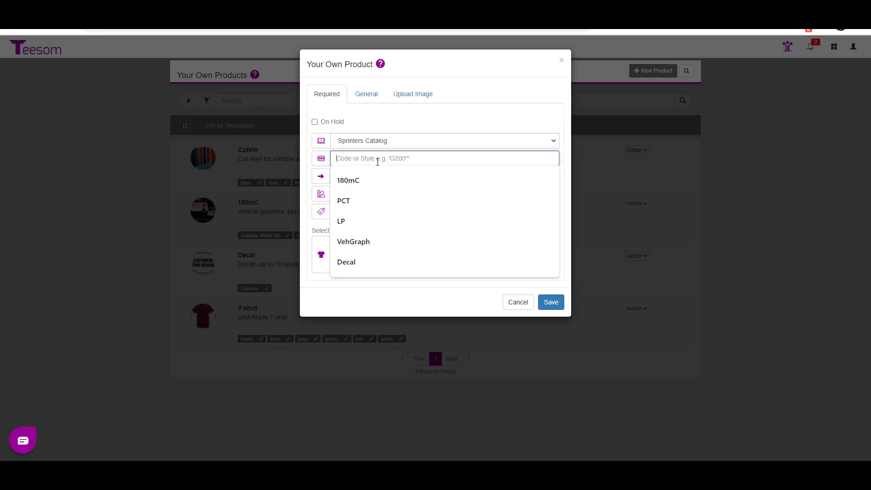
pyautogui.write('CV')
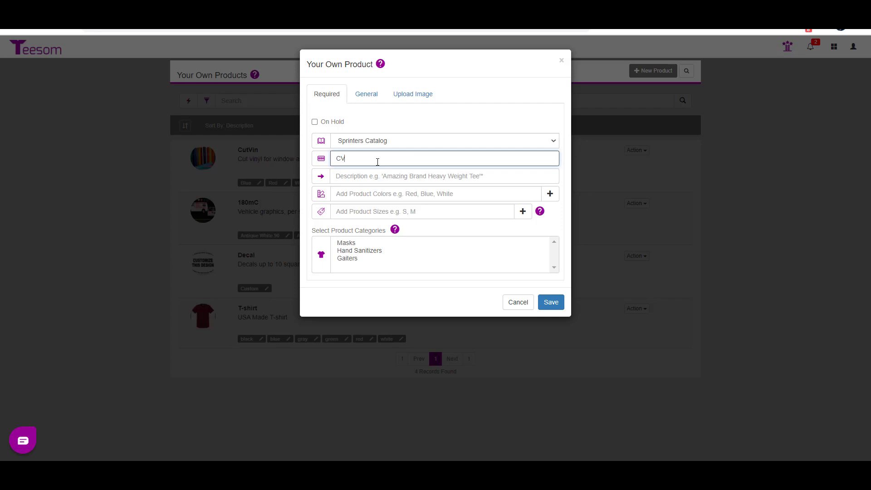
pyautogui.write('2820')
pyautogui.click(378, 176)
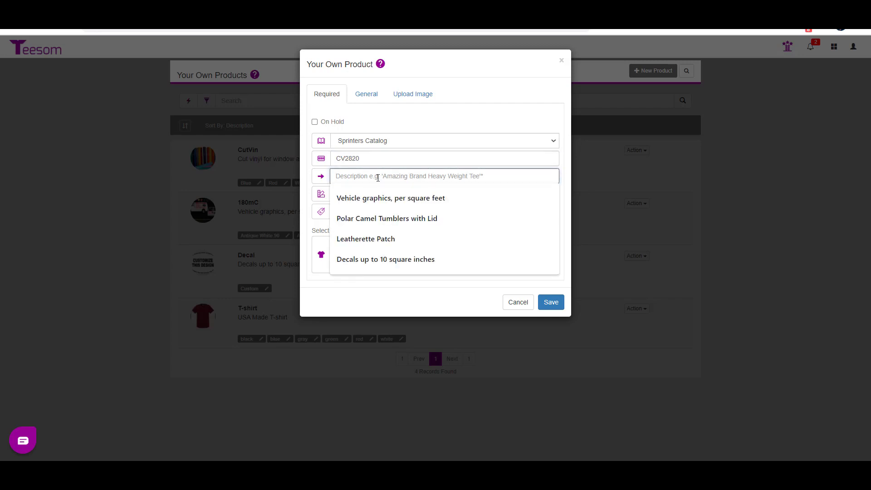
pyautogui.write('Cust')
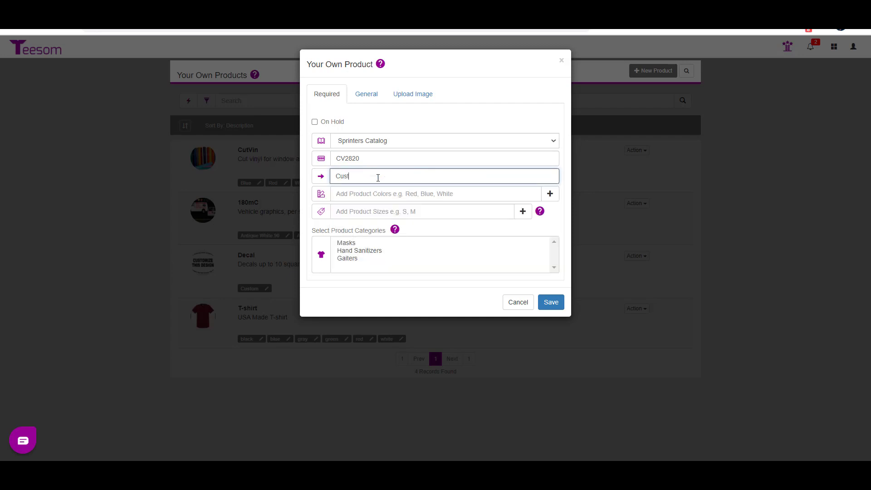
pyautogui.write('omized Fas')
pyautogui.write('e Mask')
# - Add the product colors Full Color and Black to the face mask
pyautogui.click(379, 195)
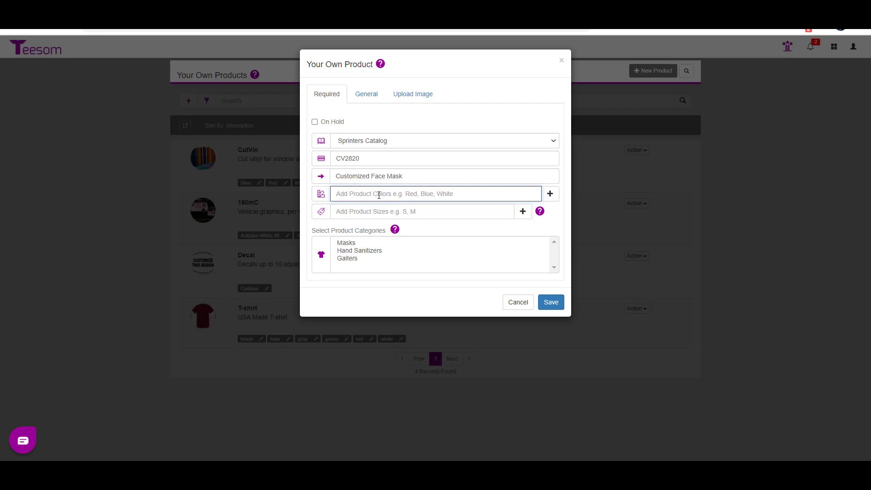
pyautogui.write('Full')
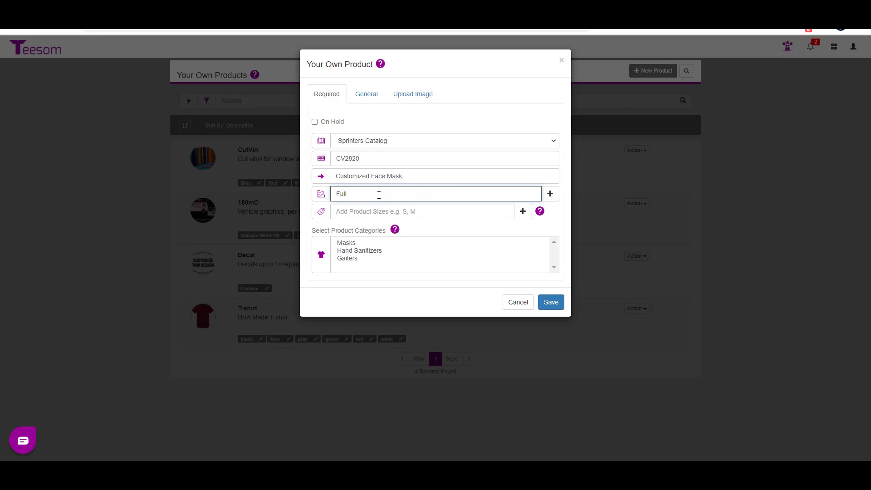
pyautogui.write(' Color')
pyautogui.click(552, 195)
pyautogui.click(405, 195)
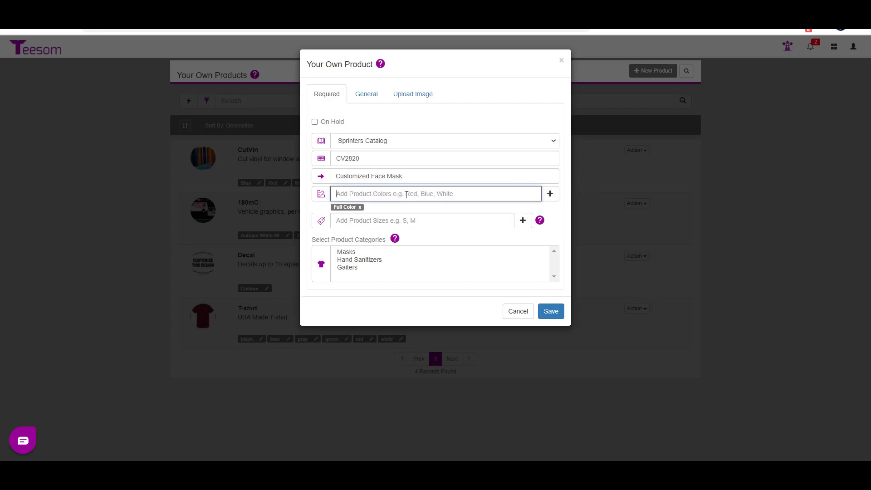
pyautogui.write('Black')
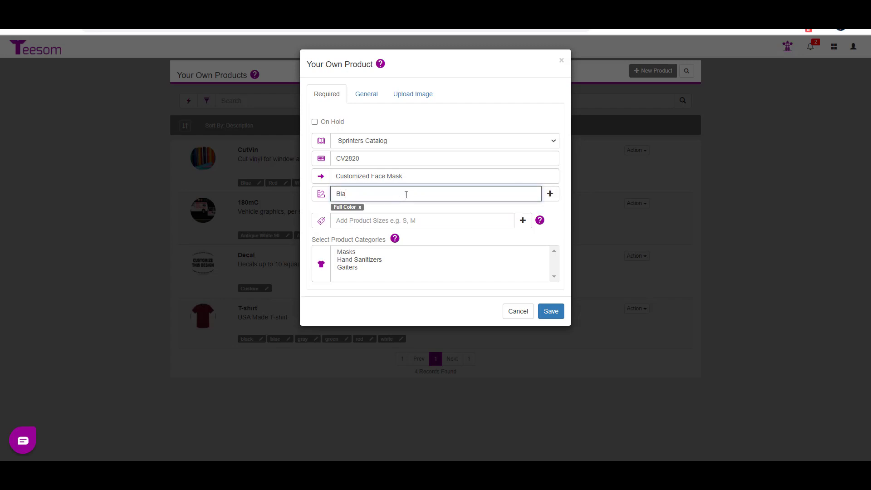
pyautogui.click(550, 194)
# - Add Gray, Navy, Pink and Red to the face mask's product colors
pyautogui.write('Gray')
pyautogui.click(550, 194)
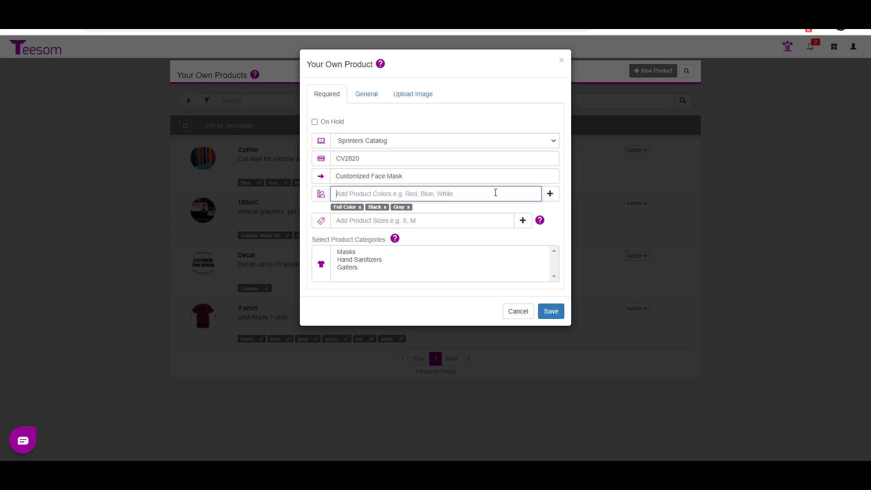
pyautogui.write('Navy')
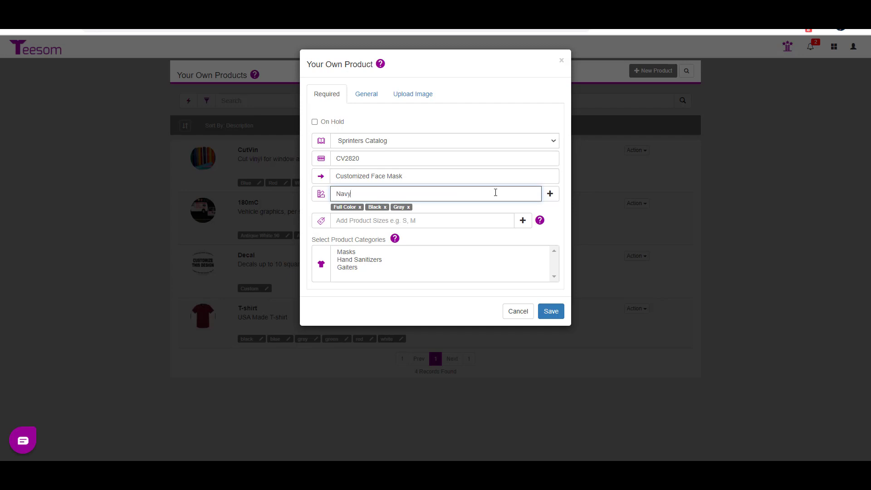
pyautogui.click(549, 194)
pyautogui.write('Pink')
pyautogui.click(549, 194)
pyautogui.write('Red')
pyautogui.click(550, 195)
# - Add the size OS, choose Masks as the product category, and save the product
pyautogui.click(435, 221)
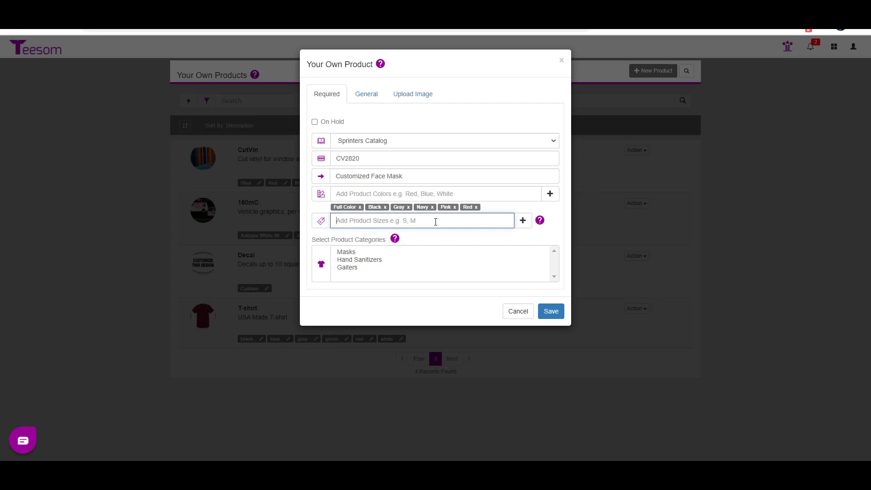
pyautogui.write('OS')
pyautogui.click(523, 221)
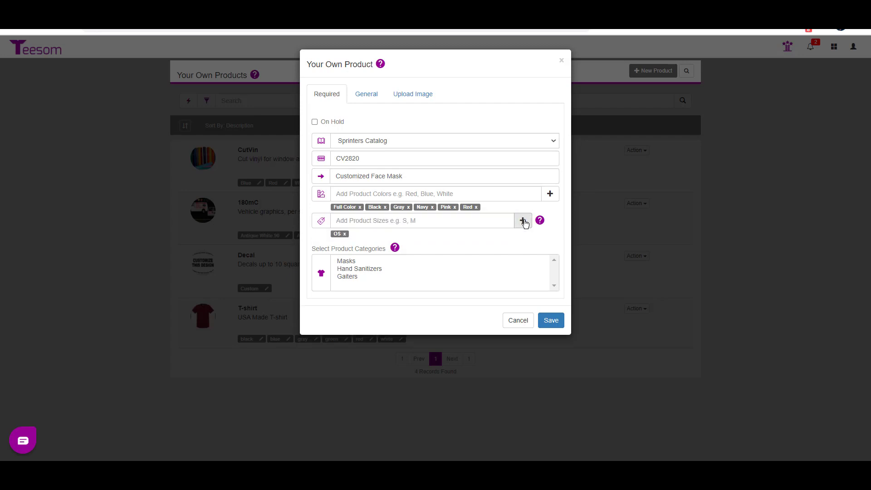
pyautogui.click(346, 261)
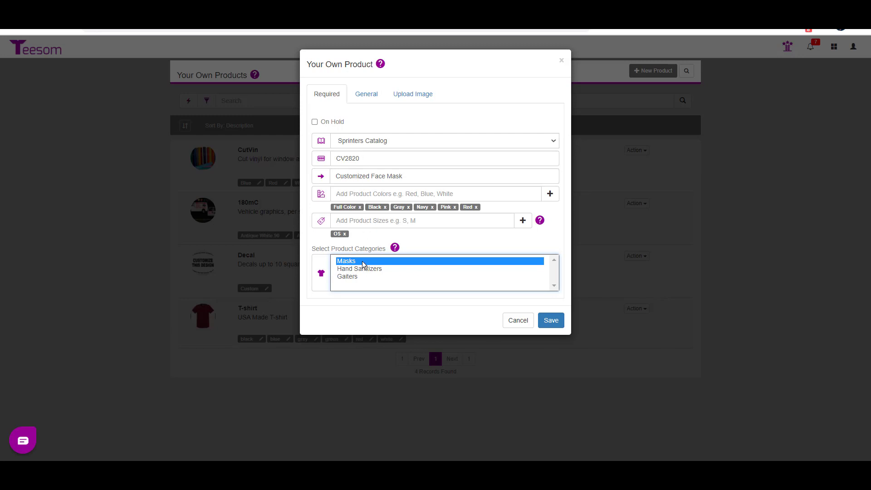
pyautogui.click(551, 320)
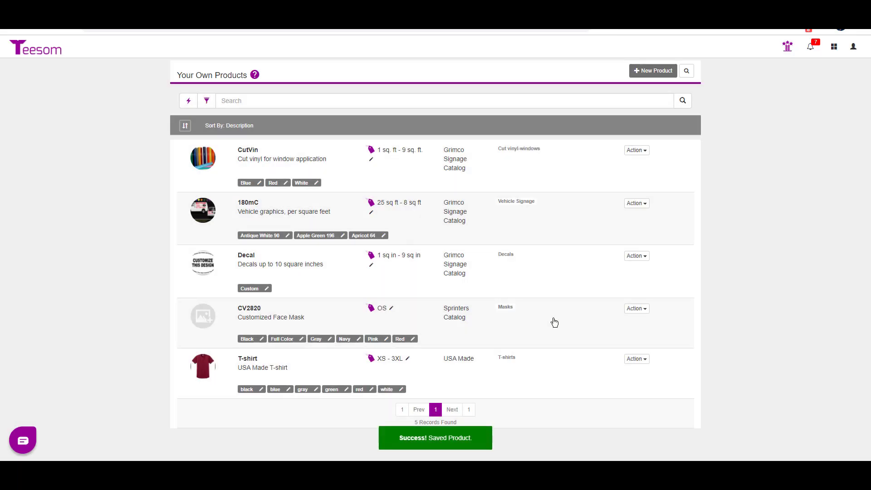
# - Reopen the CV2820 face mask product, check its tax, supplier, item type and image settings, and save it
pyautogui.click(630, 310)
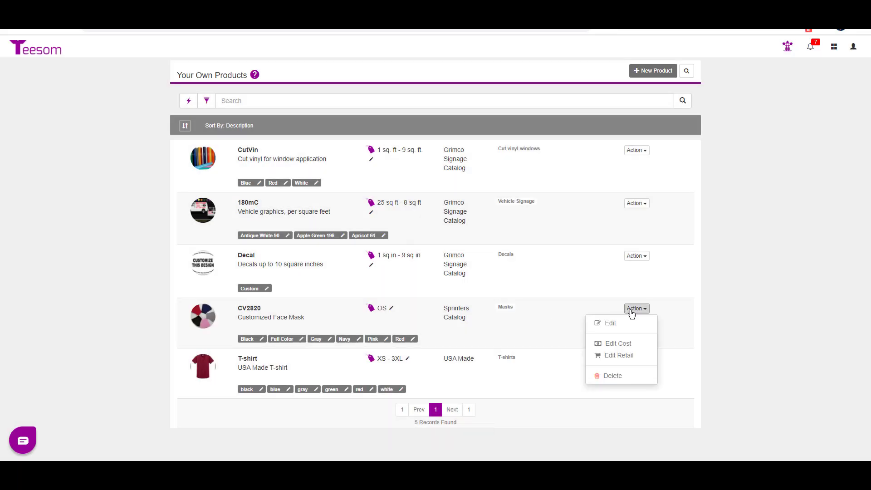
pyautogui.click(610, 323)
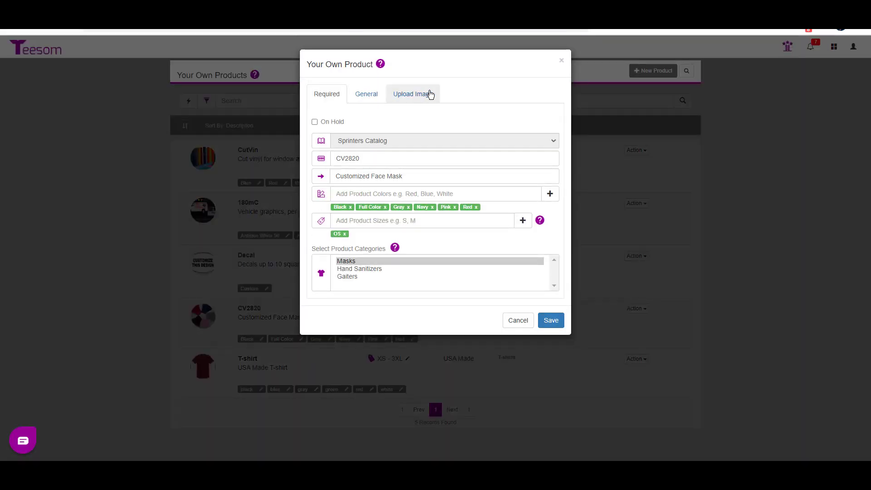
pyautogui.click(366, 99)
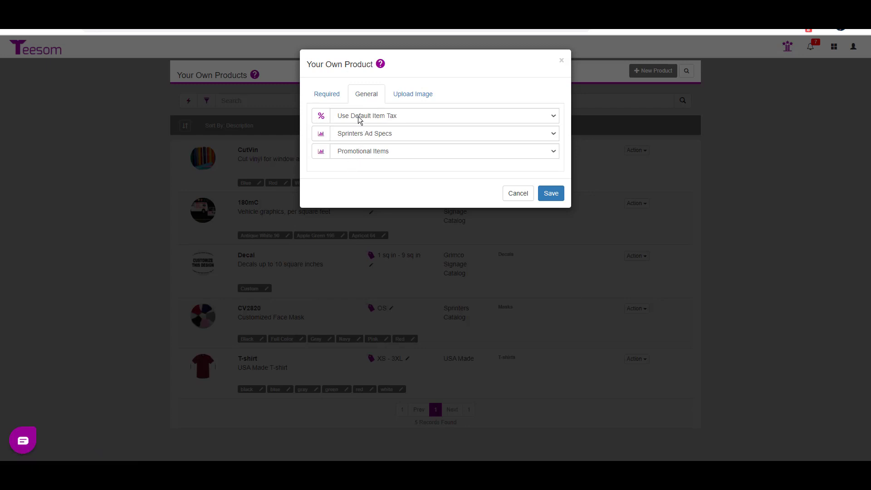
pyautogui.click(358, 117)
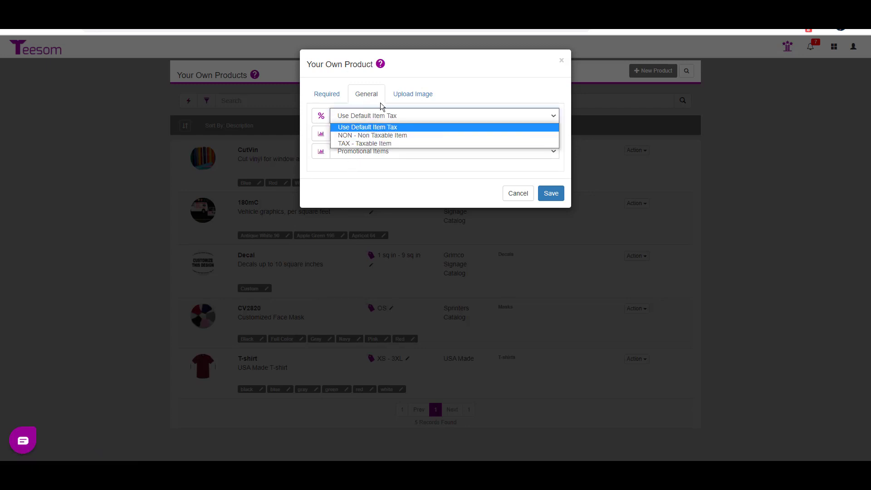
pyautogui.click(471, 91)
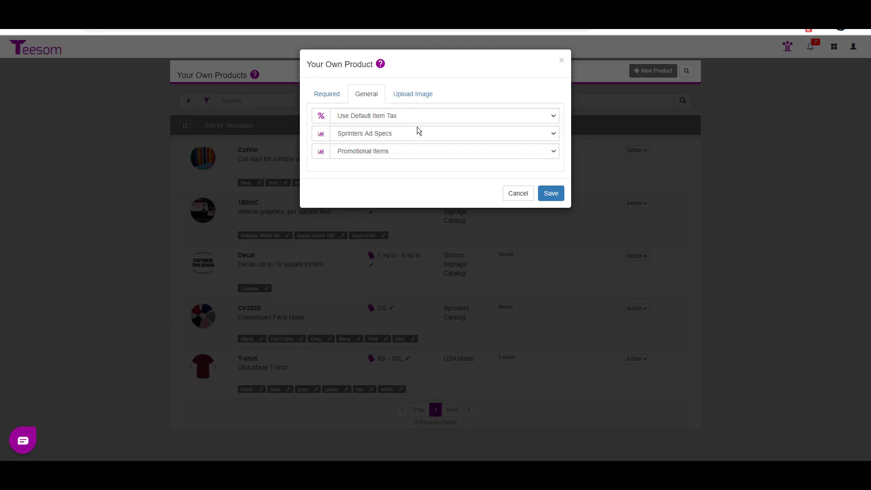
pyautogui.click(383, 135)
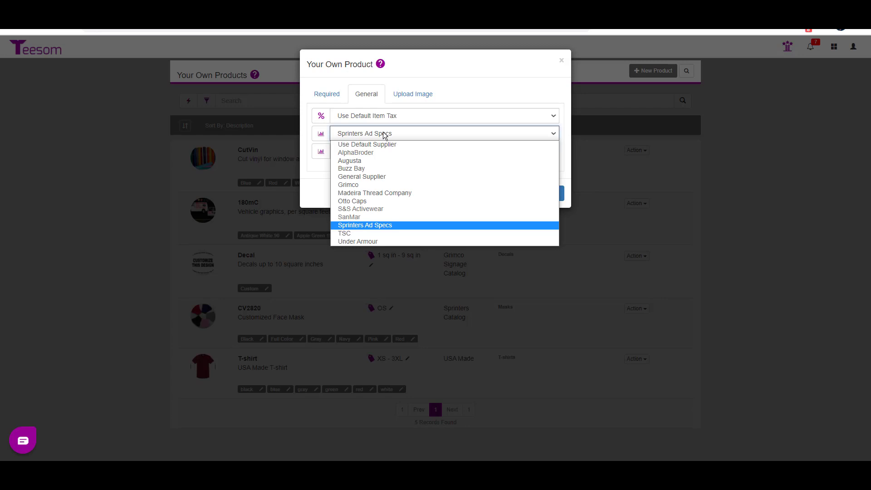
pyautogui.click(483, 92)
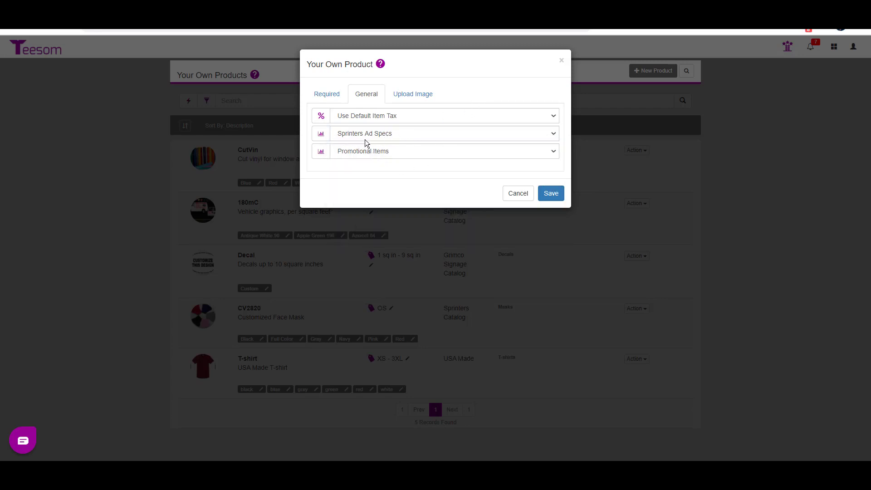
pyautogui.click(385, 152)
pyautogui.click(385, 153)
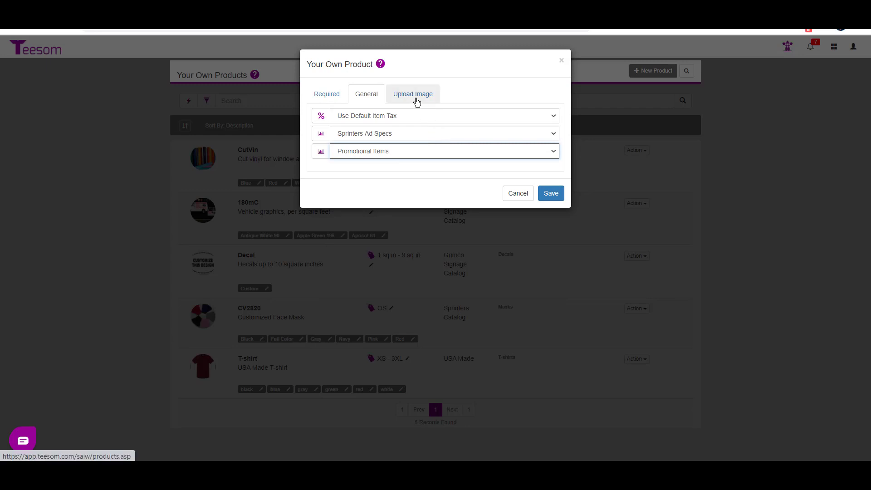
pyautogui.click(415, 97)
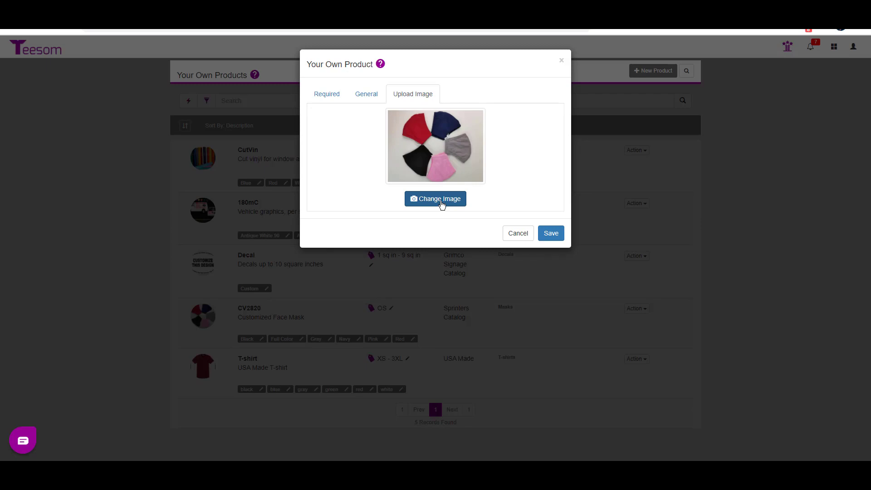
pyautogui.click(550, 233)
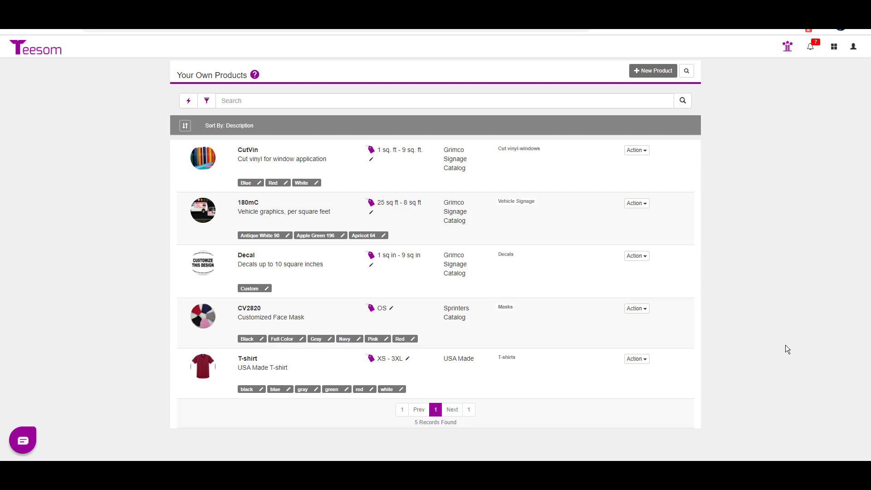
# - Open the cost pricing of the CV2820 face mask and select all its colors and the size OS
pyautogui.click(635, 308)
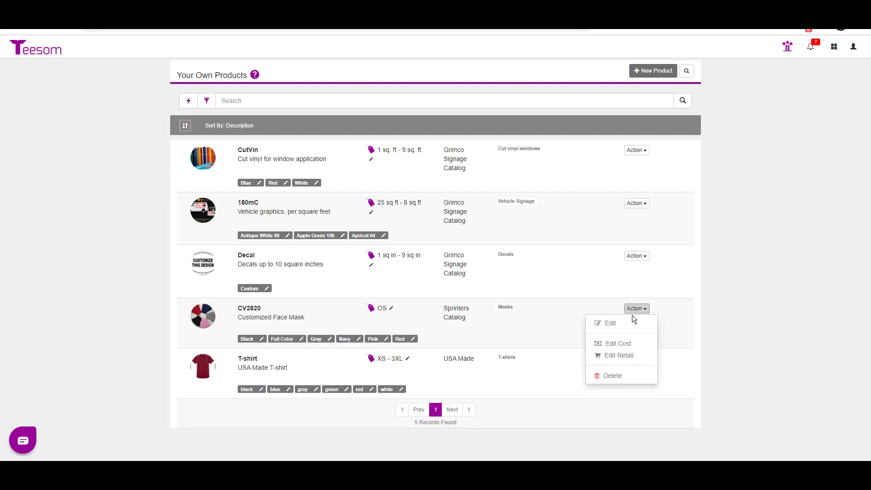
pyautogui.click(617, 343)
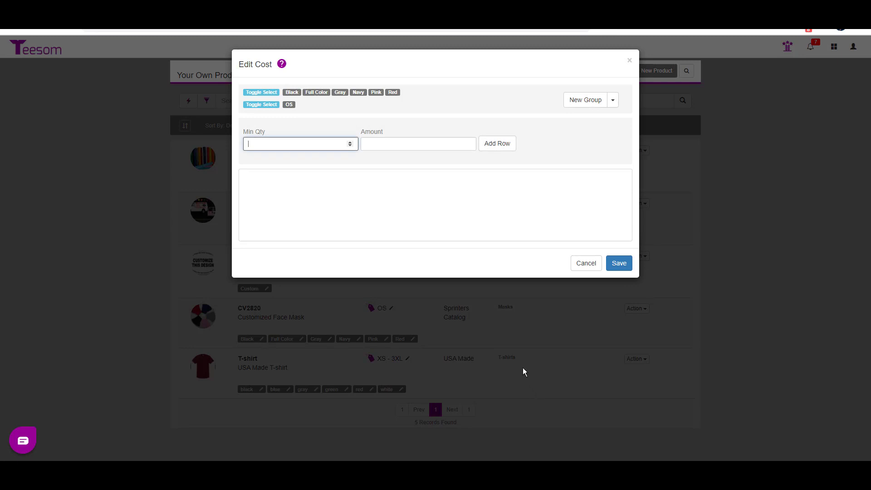
pyautogui.click(267, 95)
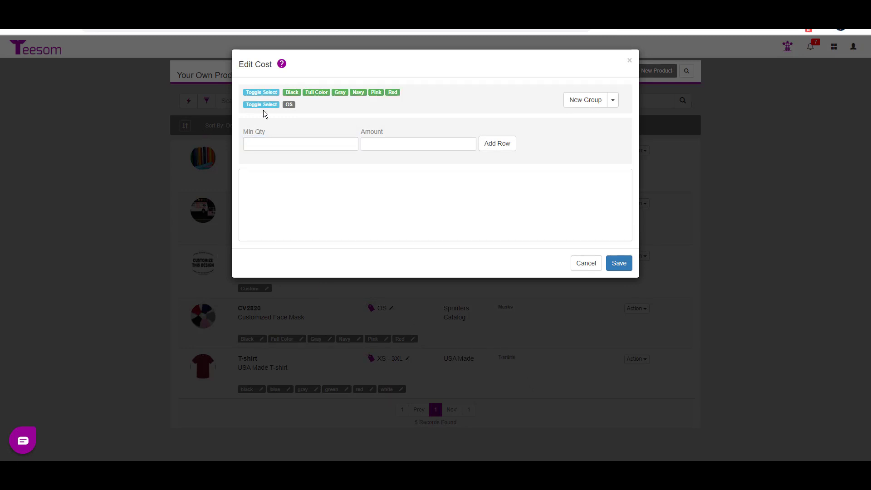
pyautogui.click(264, 105)
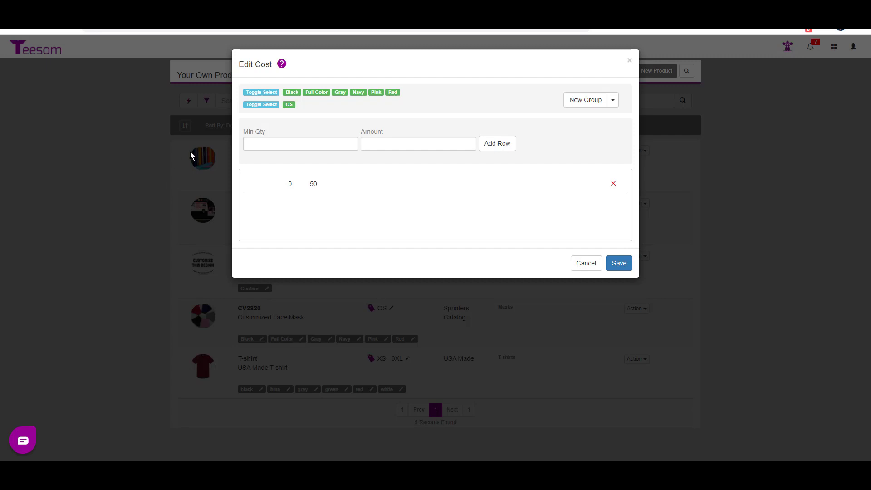
# - Add a cost row with minimum quantity 300 and amount 2.87
pyautogui.click(278, 144)
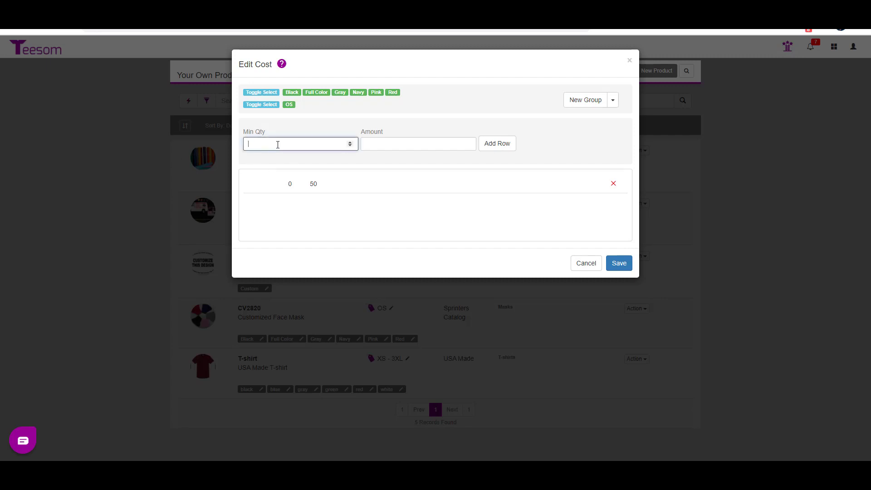
pyautogui.write('300')
pyautogui.press('Tab')
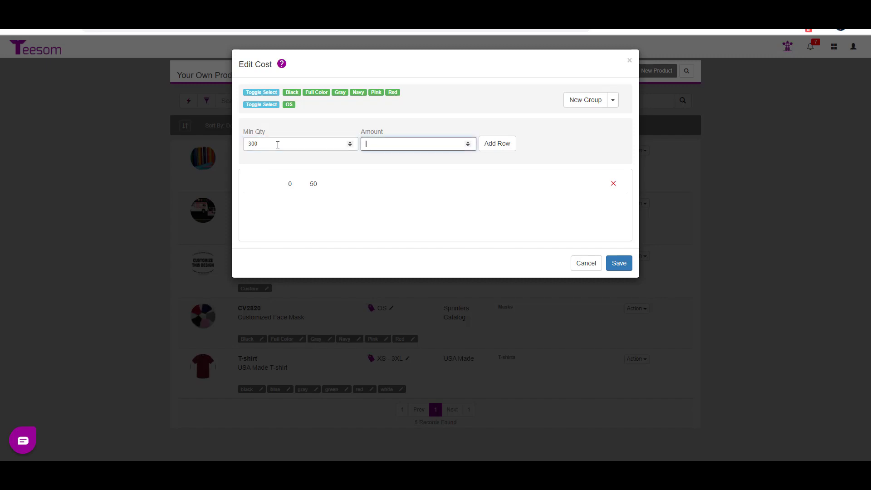
pyautogui.write('2.87')
pyautogui.click(496, 144)
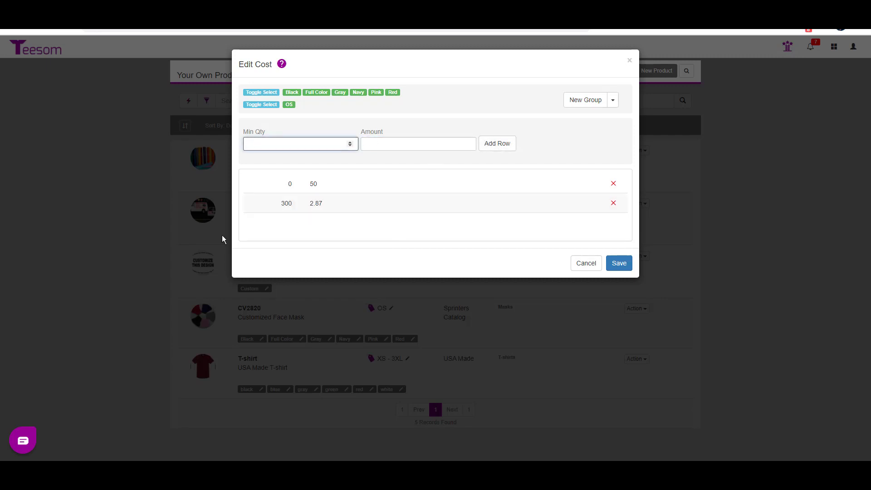
# - Add a cost row with minimum quantity 500 and amount 2.75, save the cost pricing and close it
pyautogui.write('500')
pyautogui.click(377, 146)
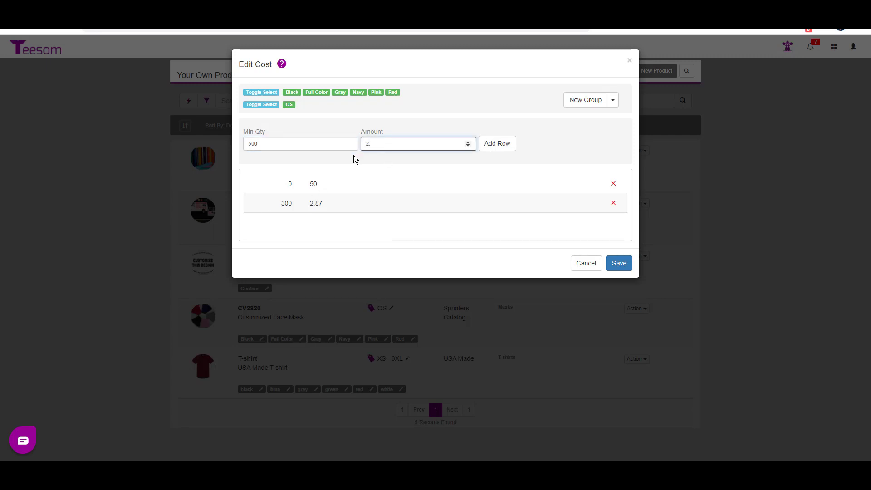
pyautogui.click(496, 142)
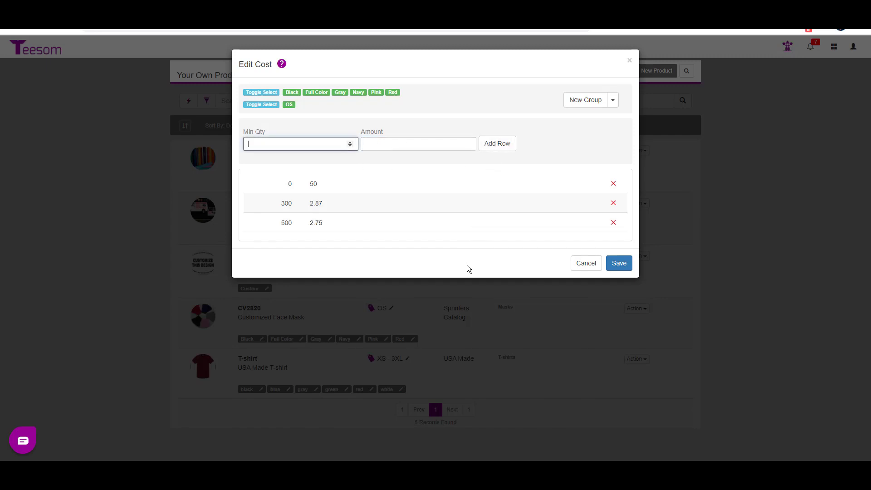
pyautogui.click(624, 265)
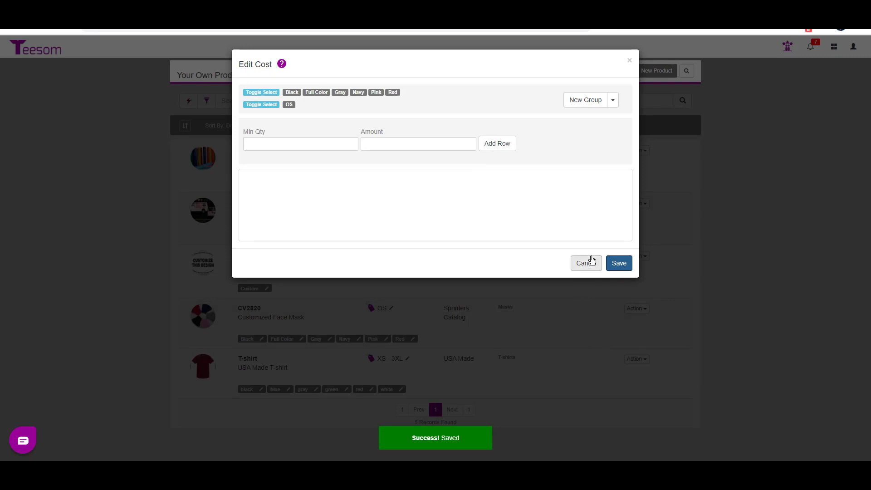
pyautogui.click(589, 267)
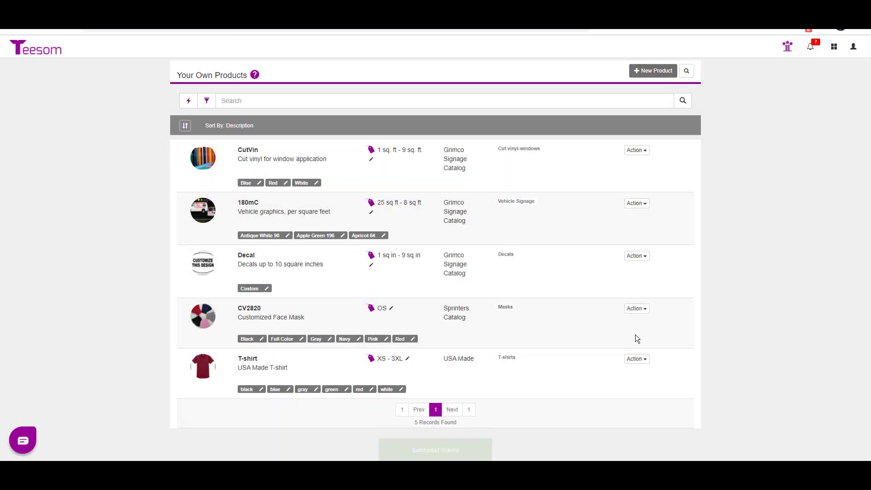
# - Open the retail pricing of the CV2820 face mask and select all its colors and the size OS
pyautogui.click(636, 308)
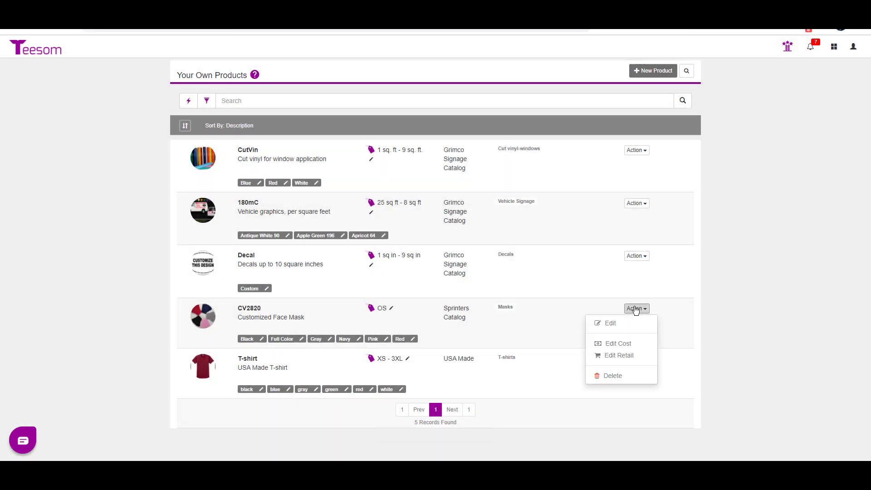
pyautogui.click(639, 360)
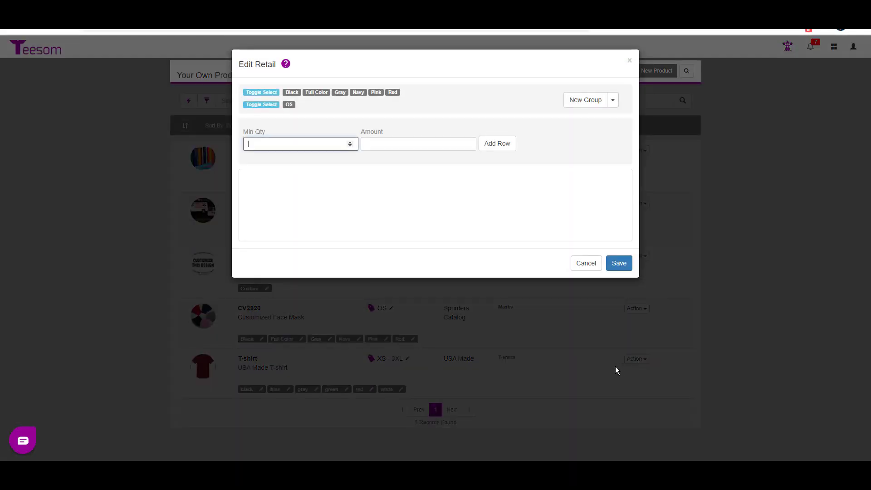
pyautogui.click(263, 89)
pyautogui.click(267, 105)
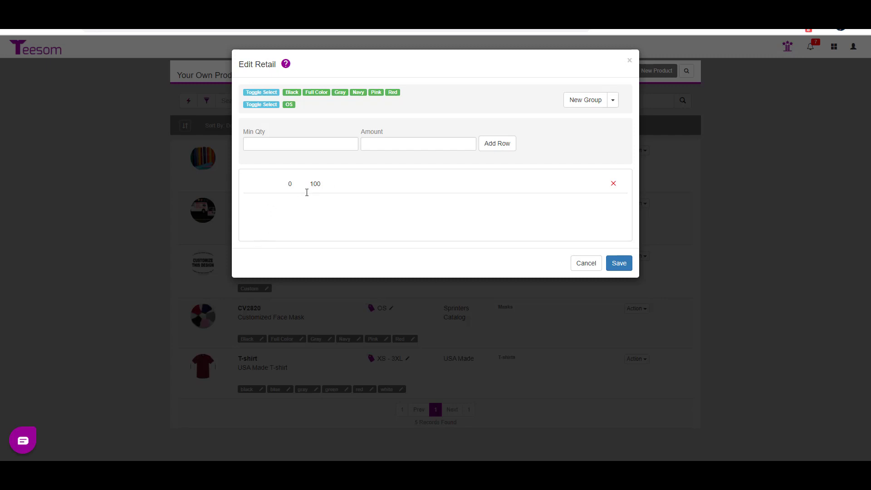
# - Add a retail price row with minimum quantity 300 and amount 4.79
pyautogui.click(267, 148)
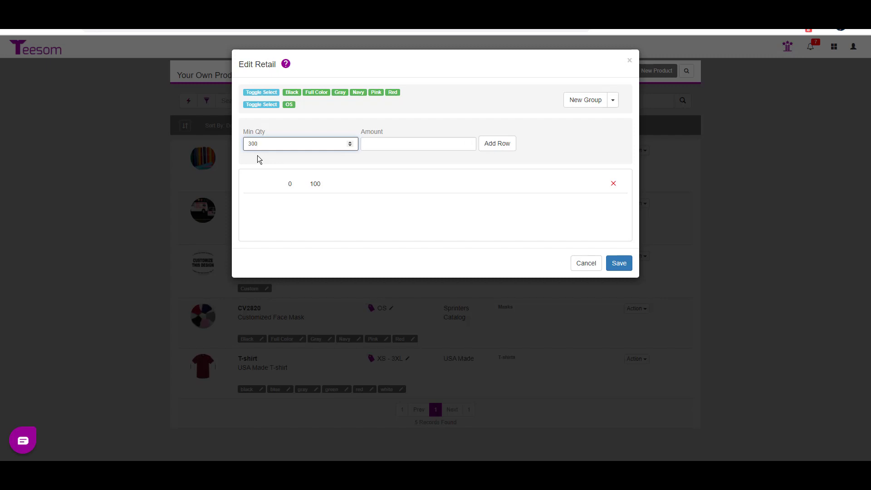
pyautogui.press('Tab')
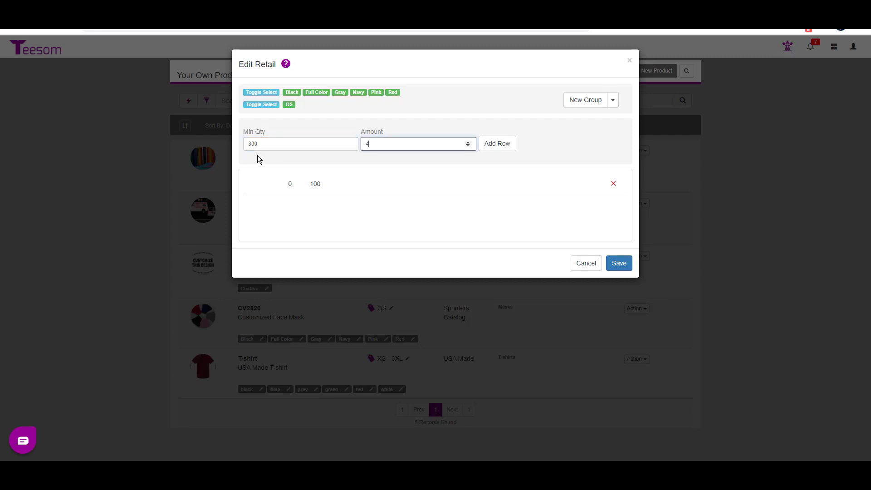
pyautogui.write('4.79')
pyautogui.click(512, 146)
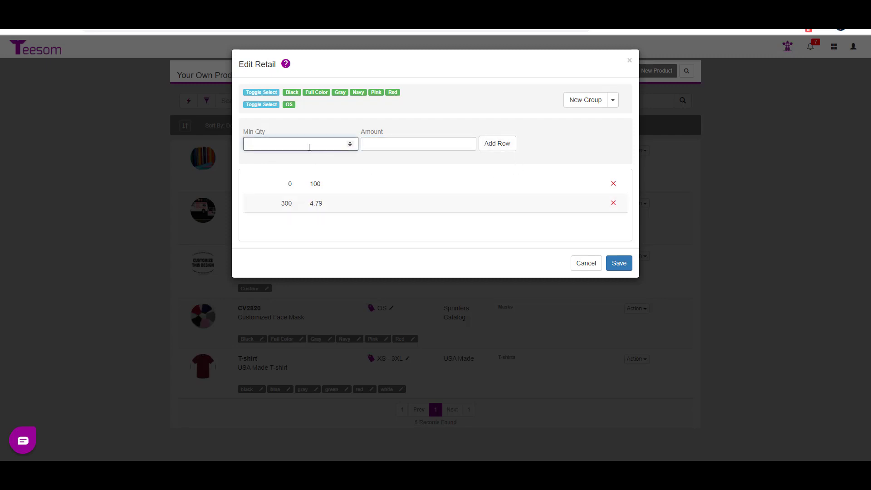
# - Add a retail price row with minimum quantity 500 and amount 4.59, save the retail pricing and close it
pyautogui.write('500')
pyautogui.click(430, 143)
pyautogui.write('4')
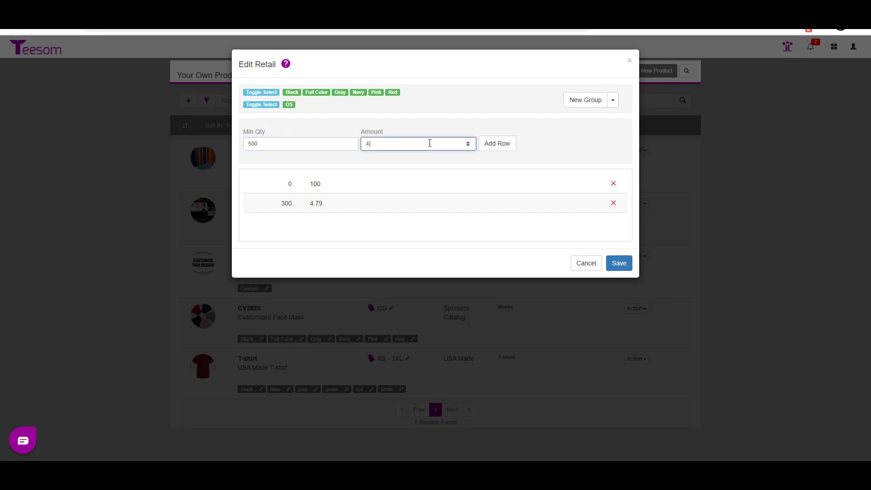
pyautogui.write('.59')
pyautogui.click(499, 149)
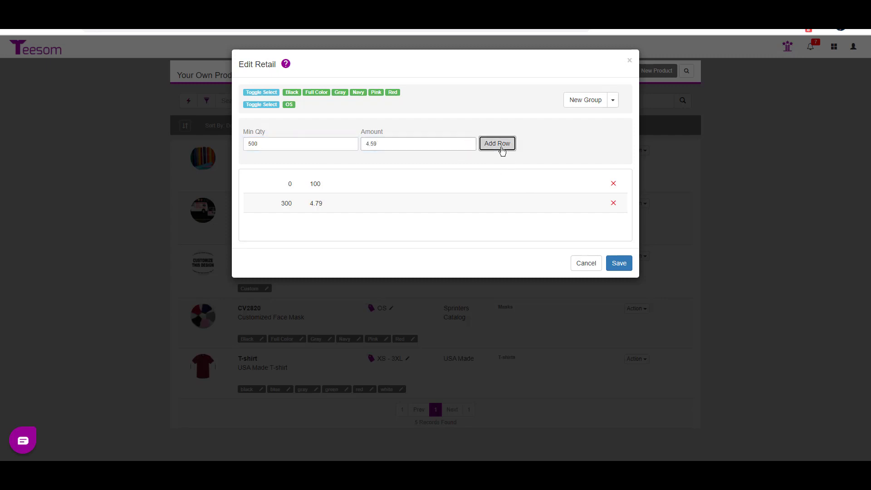
pyautogui.click(626, 266)
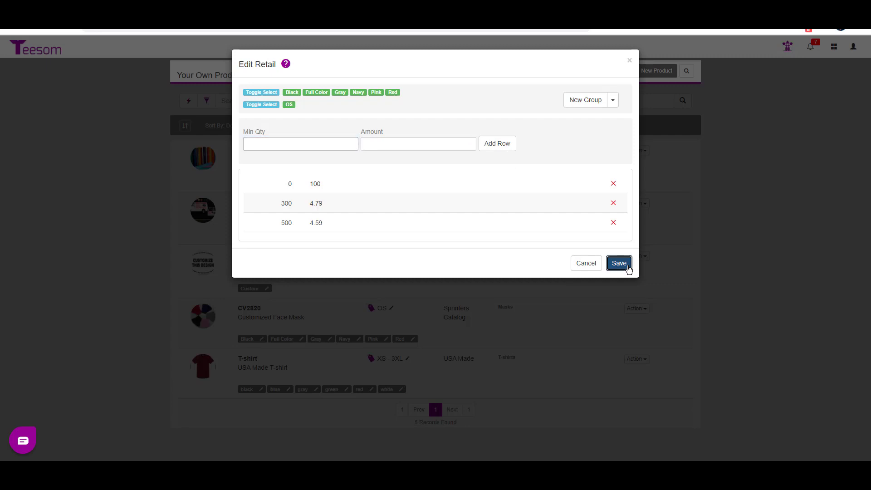
pyautogui.click(586, 267)
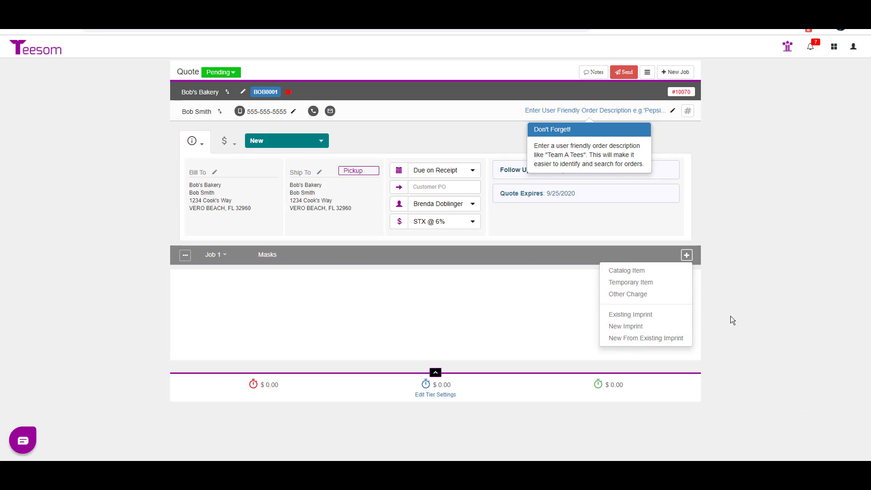
# - Start adding a catalog item to the quote's Masks job, choosing CV2820 from the Masks category of the Sprinters Catalog
pyautogui.click(641, 272)
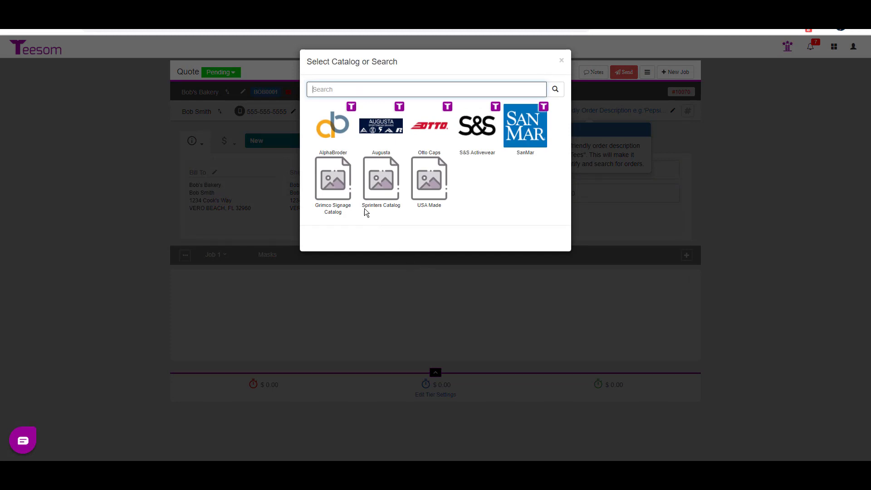
pyautogui.click(378, 185)
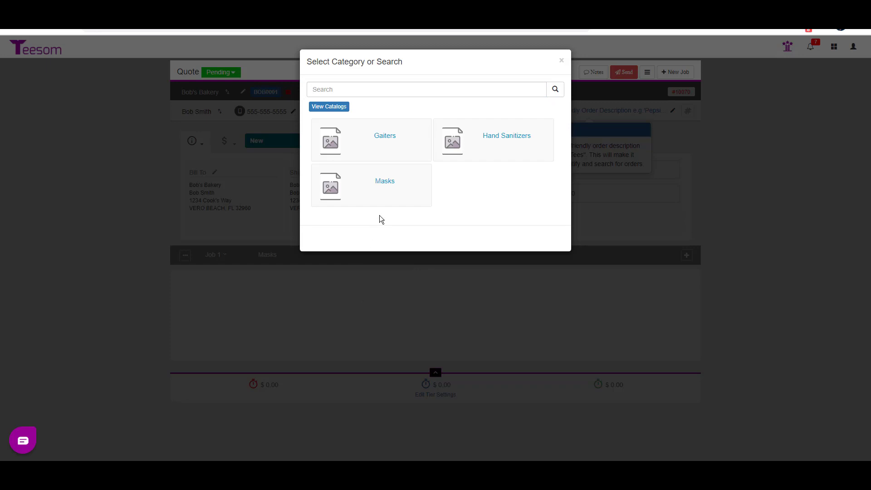
pyautogui.click(386, 181)
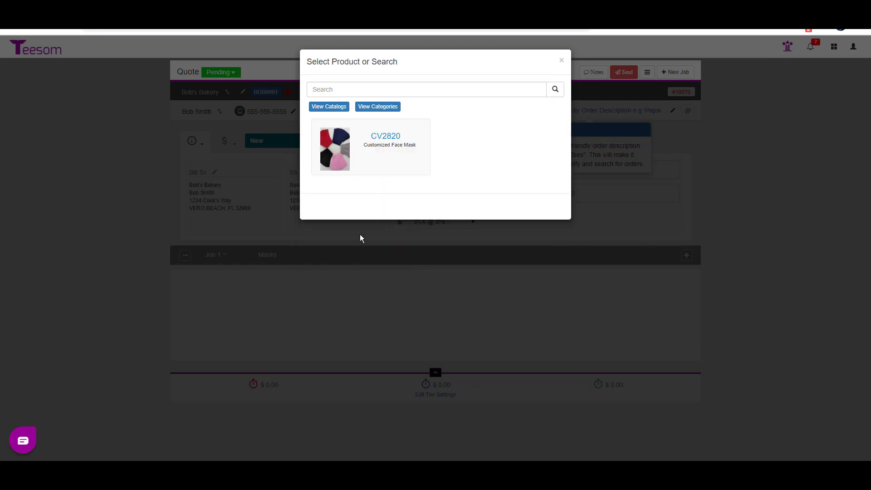
pyautogui.click(389, 149)
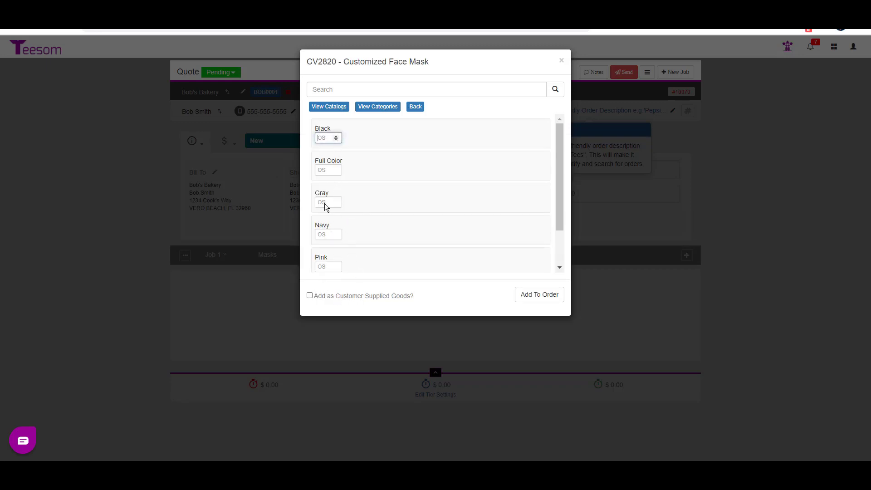
# - Enter a quantity of 350 for the Gray OS mask and add it to the order
pyautogui.click(319, 140)
pyautogui.moveTo(563, 176); pyautogui.dragTo(562, 119)
pyautogui.click(325, 203)
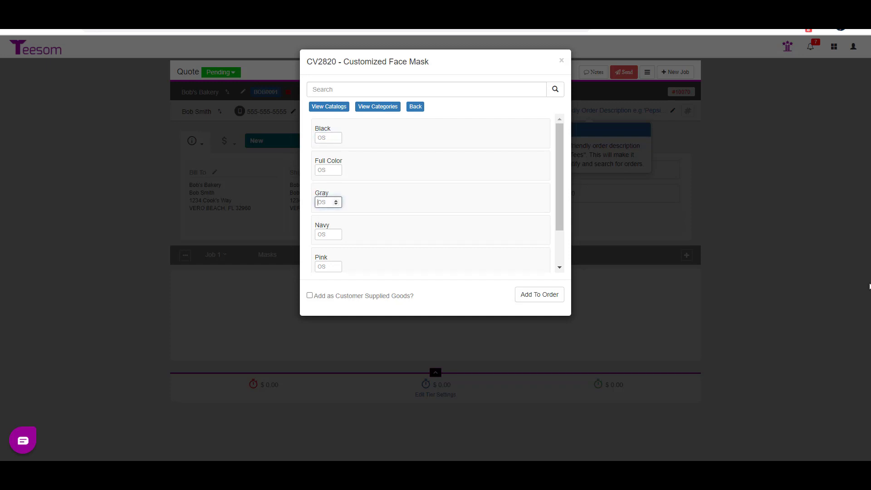
pyautogui.write('350')
pyautogui.click(546, 298)
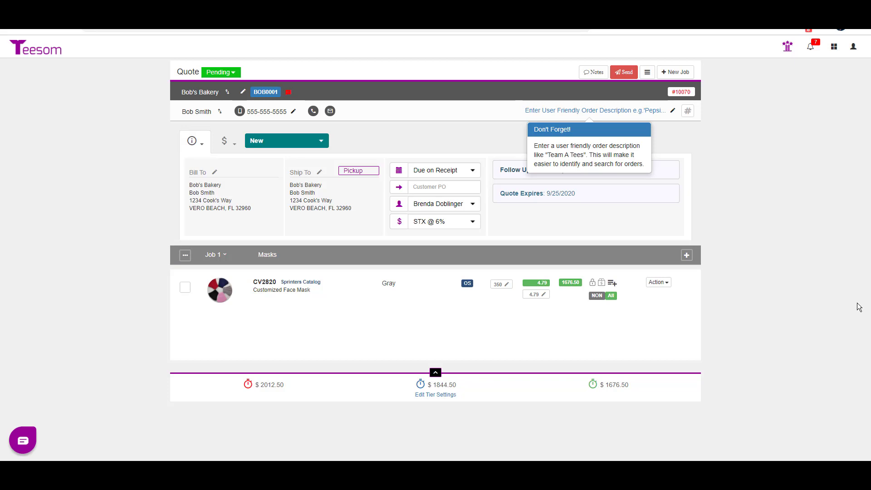
# - Check the quantity, retail price and cost price of the Gray CV2820 line item and close its details
pyautogui.click(544, 295)
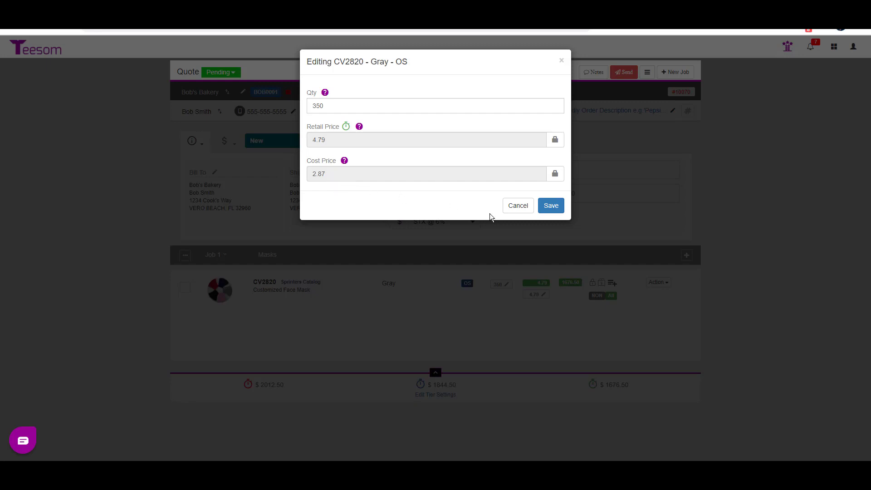
pyautogui.click(522, 209)
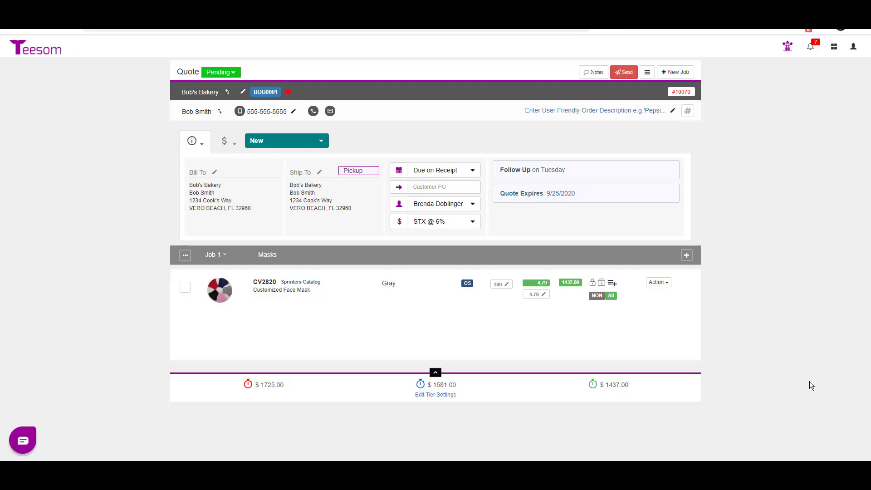